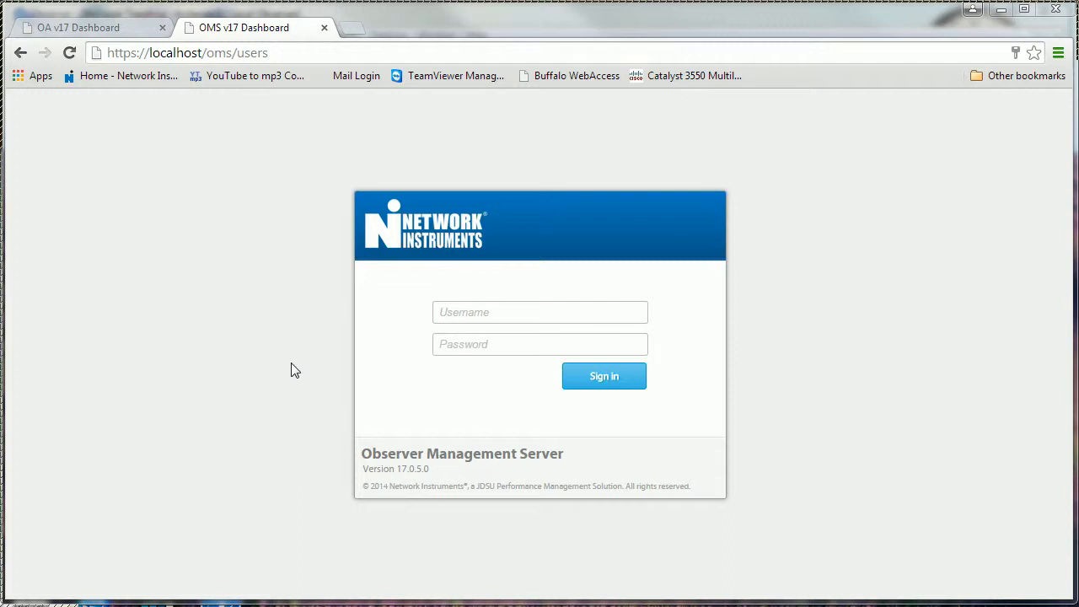
# Step: Sign in to the management server with the administrator username and password
pyautogui.press('Tab')
pyautogui.write('admin')
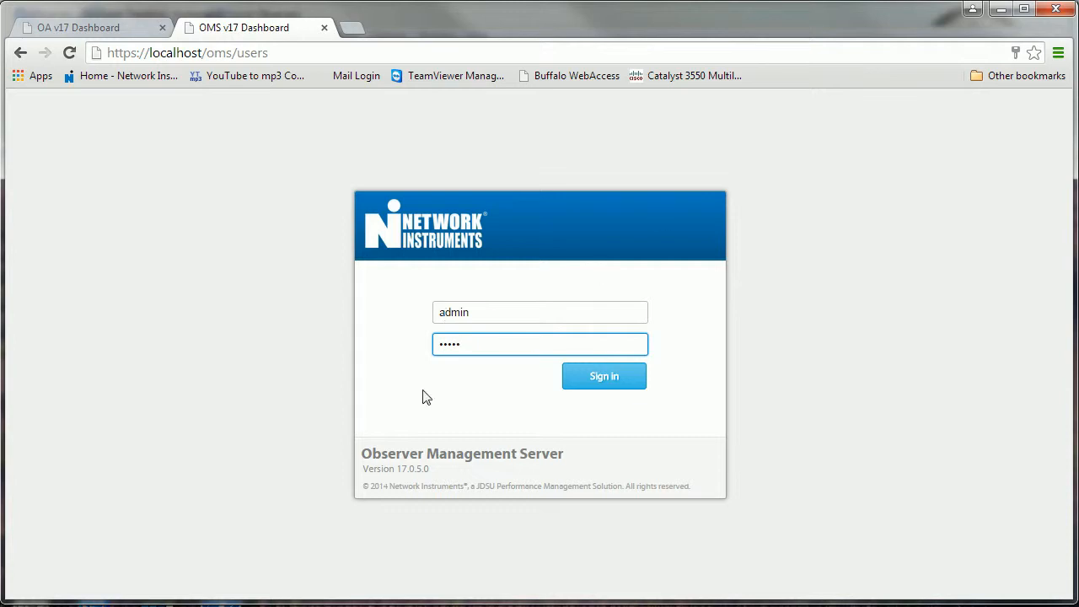
pyautogui.click(603, 376)
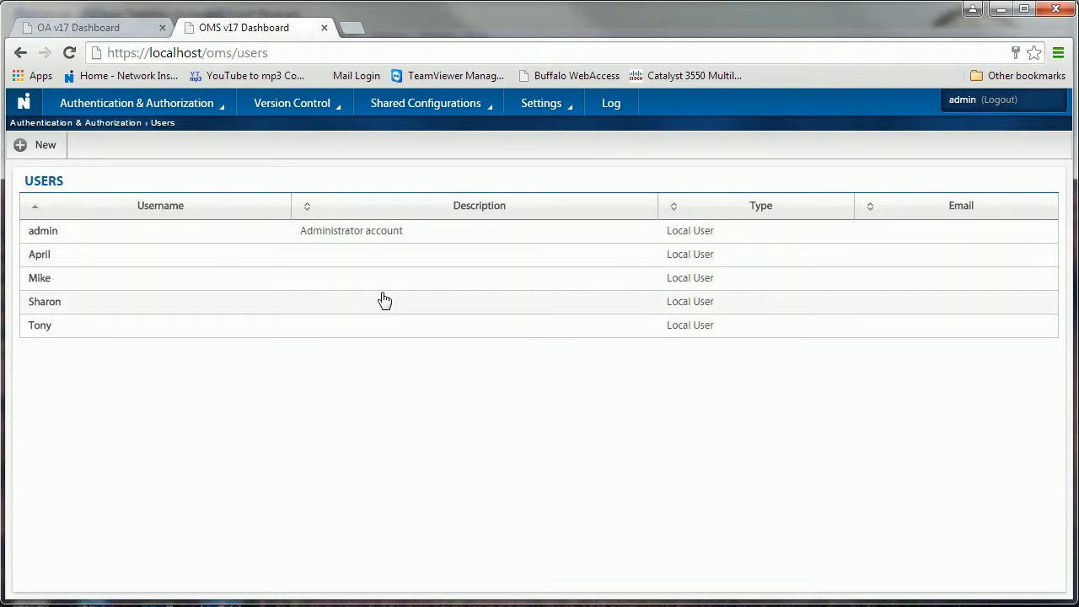
# Step: Download and install the 17.0.6.0 update from Settings > OMS Updates
pyautogui.click(558, 110)
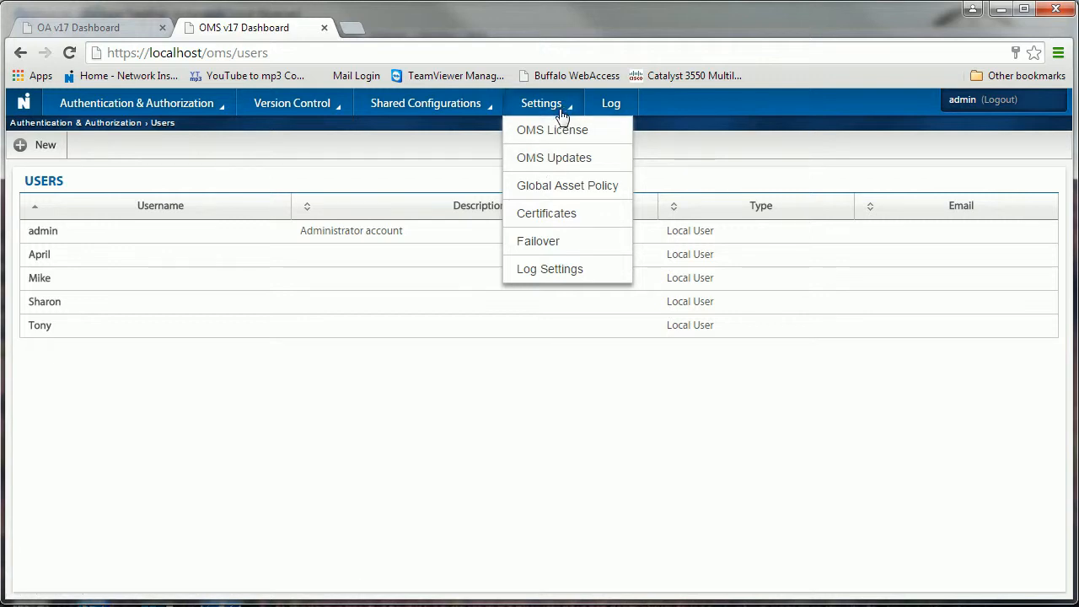
pyautogui.click(554, 161)
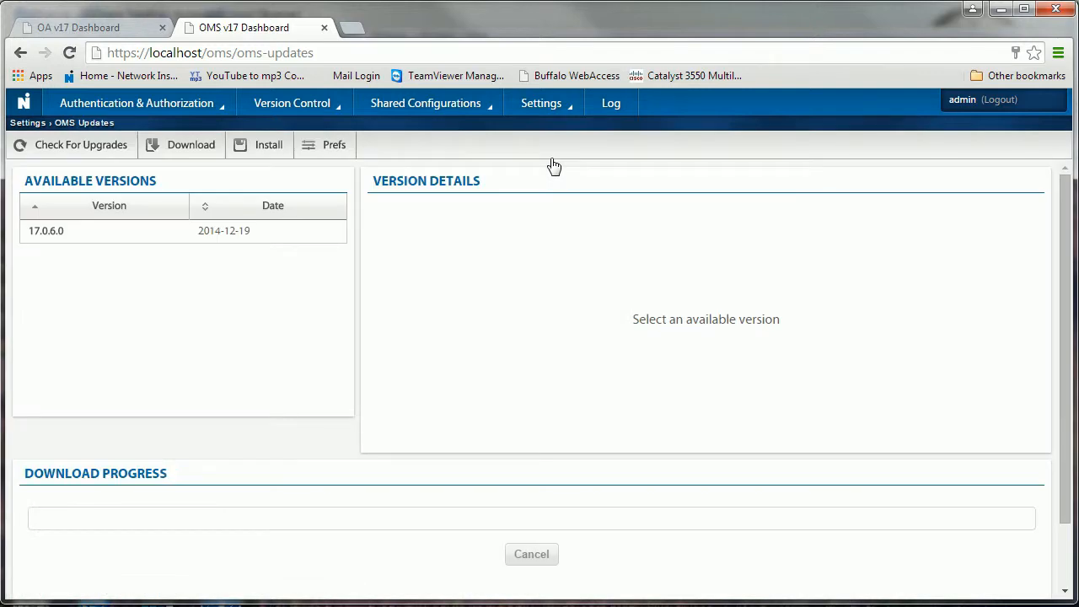
pyautogui.click(65, 238)
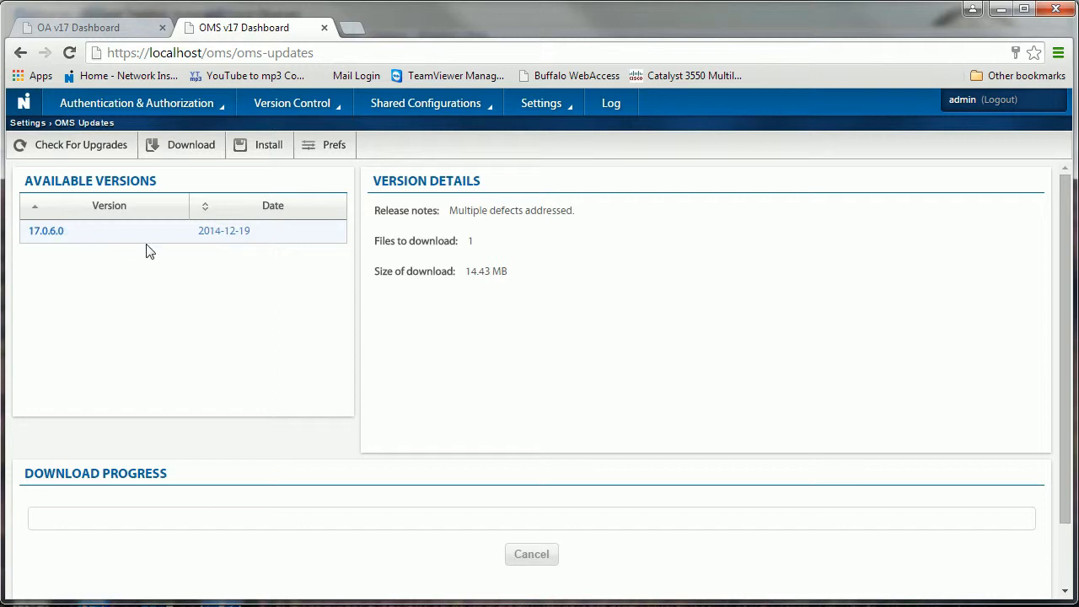
pyautogui.click(186, 154)
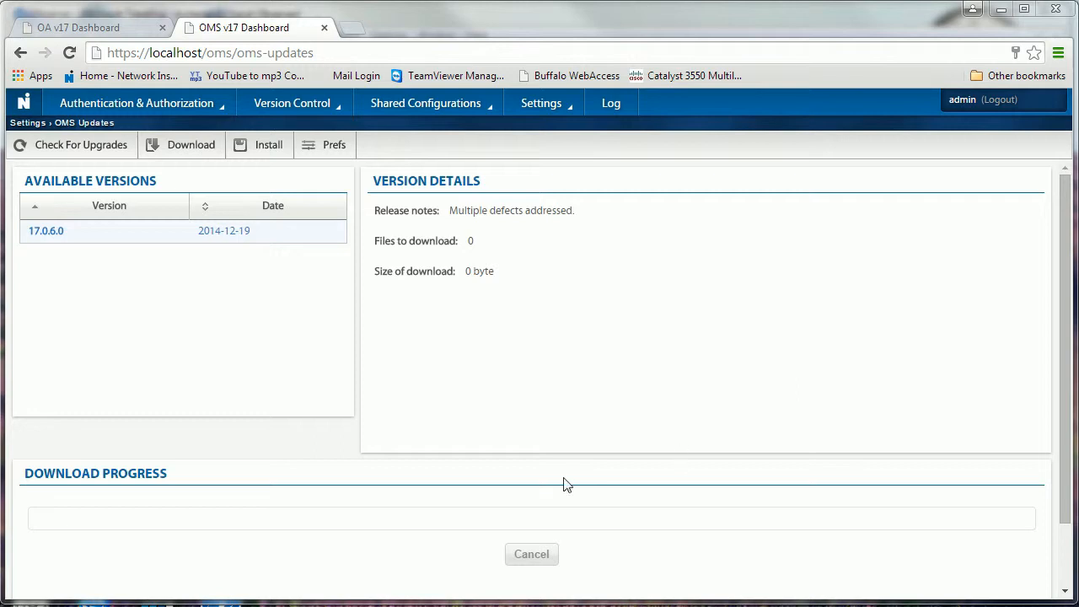
pyautogui.click(268, 149)
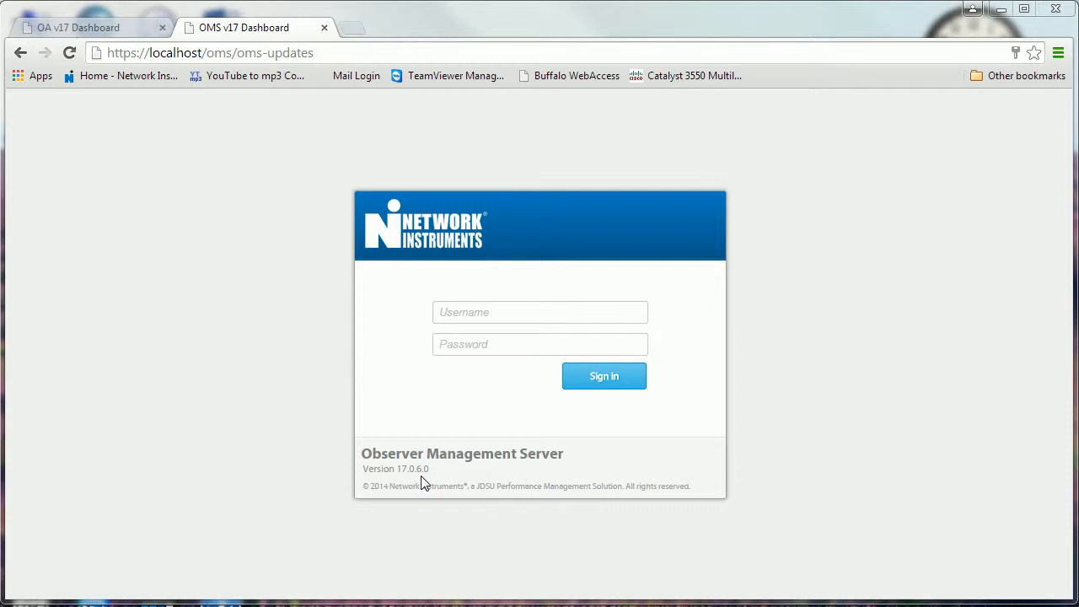
# Step: Log back in with the administrator account after the update and go to the Users list
pyautogui.click(478, 315)
pyautogui.write('adn')
pyautogui.press('BackSpace')
pyautogui.write('min')
pyautogui.press('Tab')
pyautogui.write('admin')
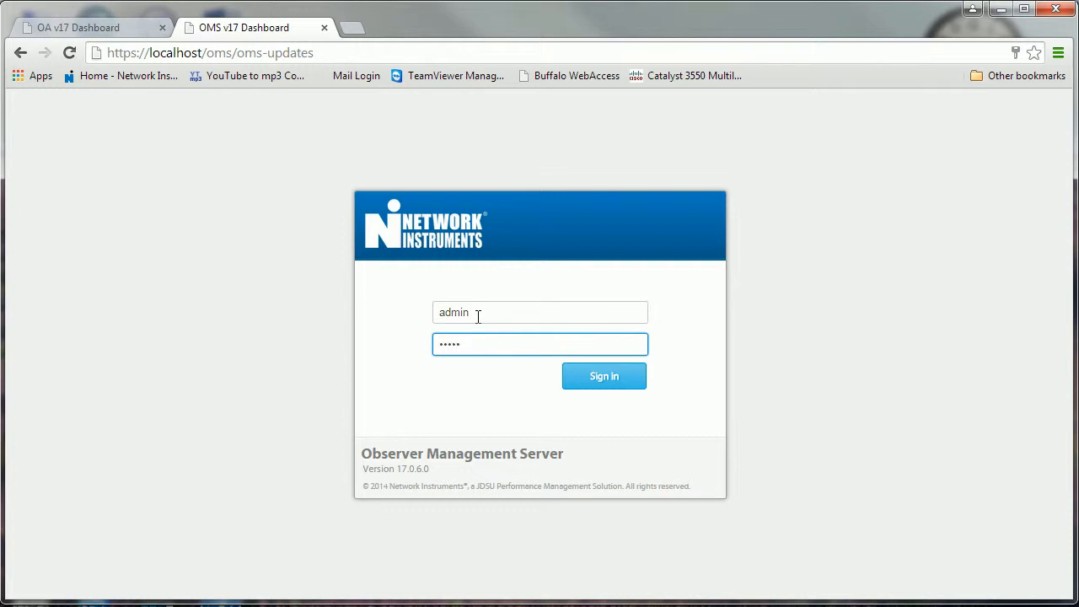
pyautogui.press('Return')
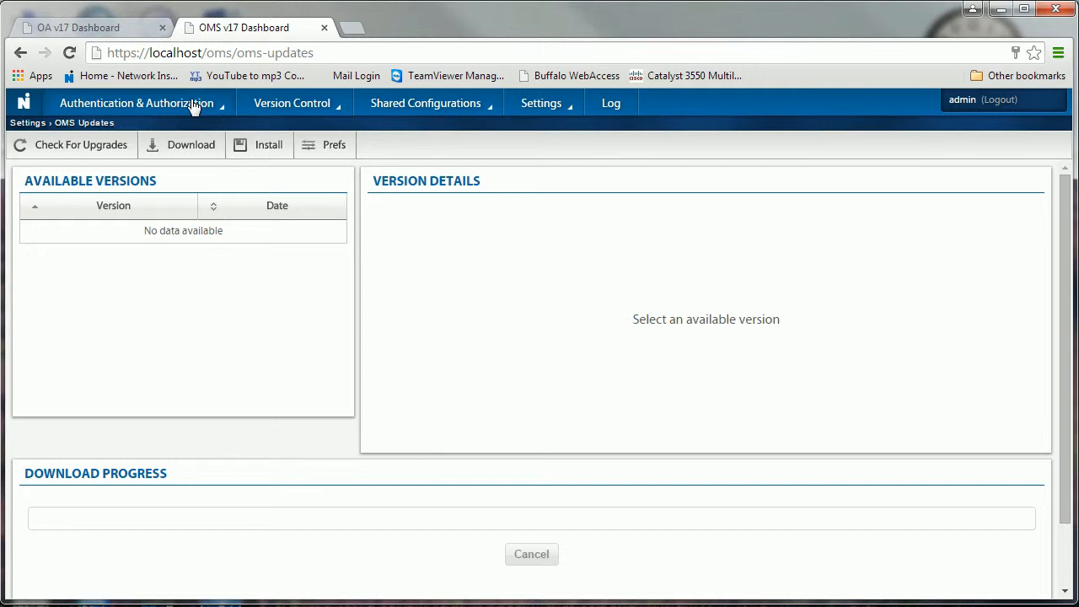
pyautogui.moveTo(192, 106)
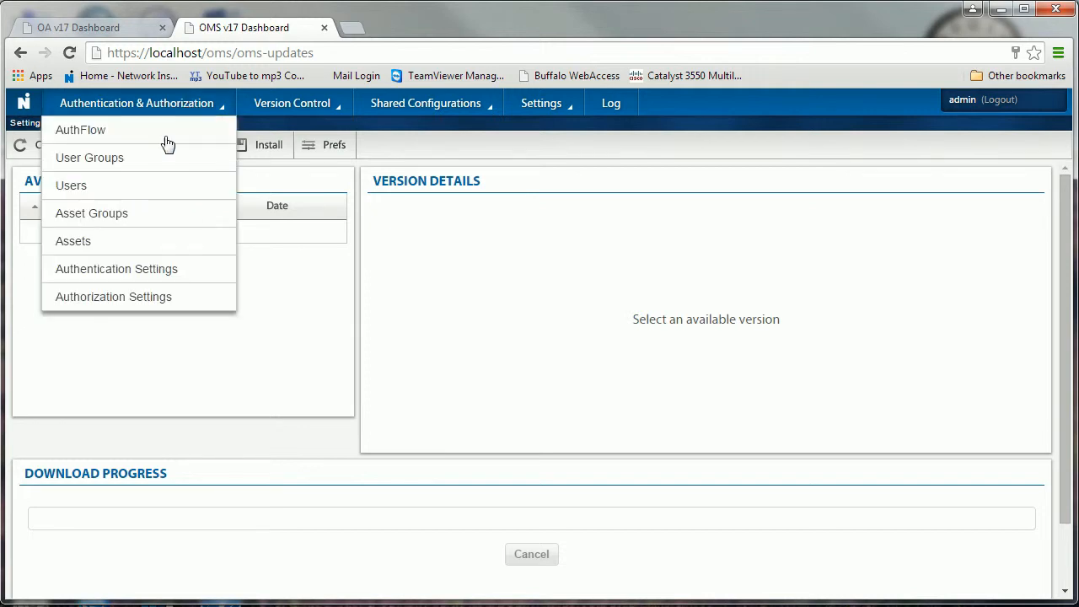
pyautogui.click(81, 191)
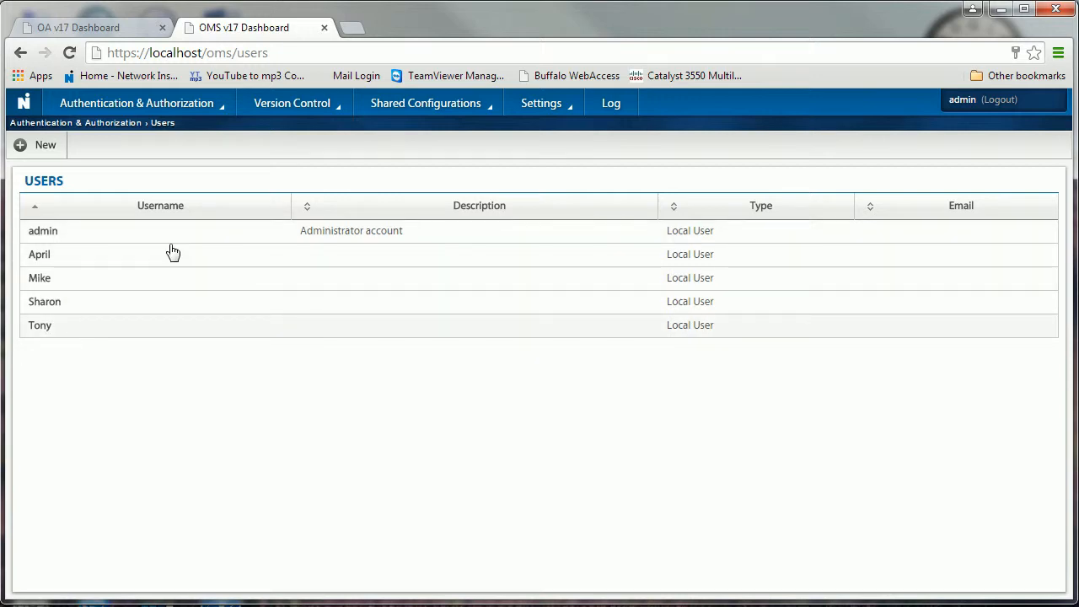
# Step: Draft a new user with a username and description 'Technical Support', then view its User Groups tab
pyautogui.click(45, 150)
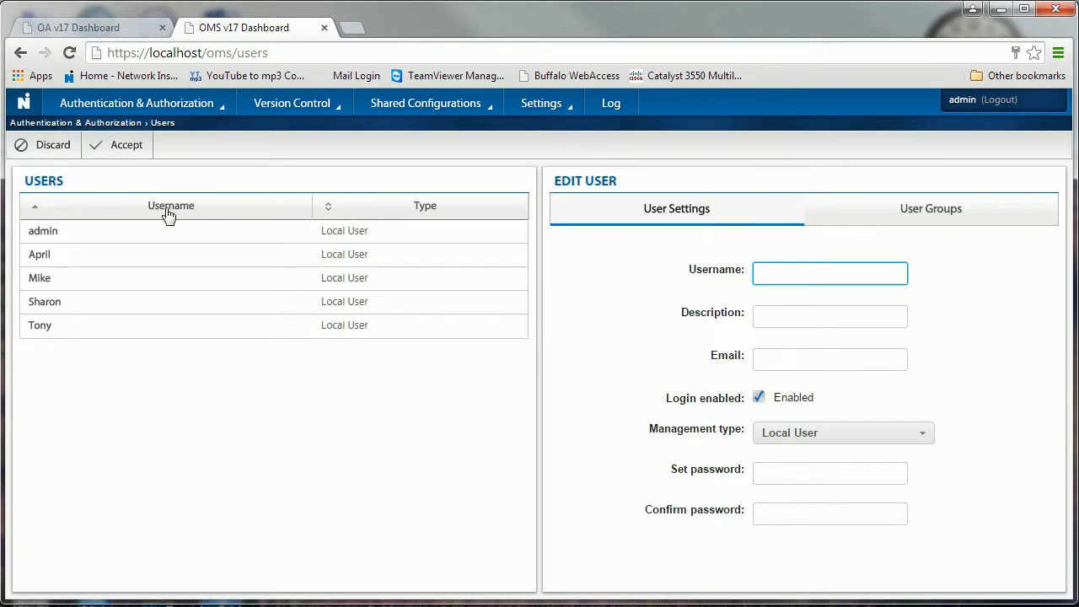
pyautogui.click(771, 274)
pyautogui.write('Bill')
pyautogui.click(766, 314)
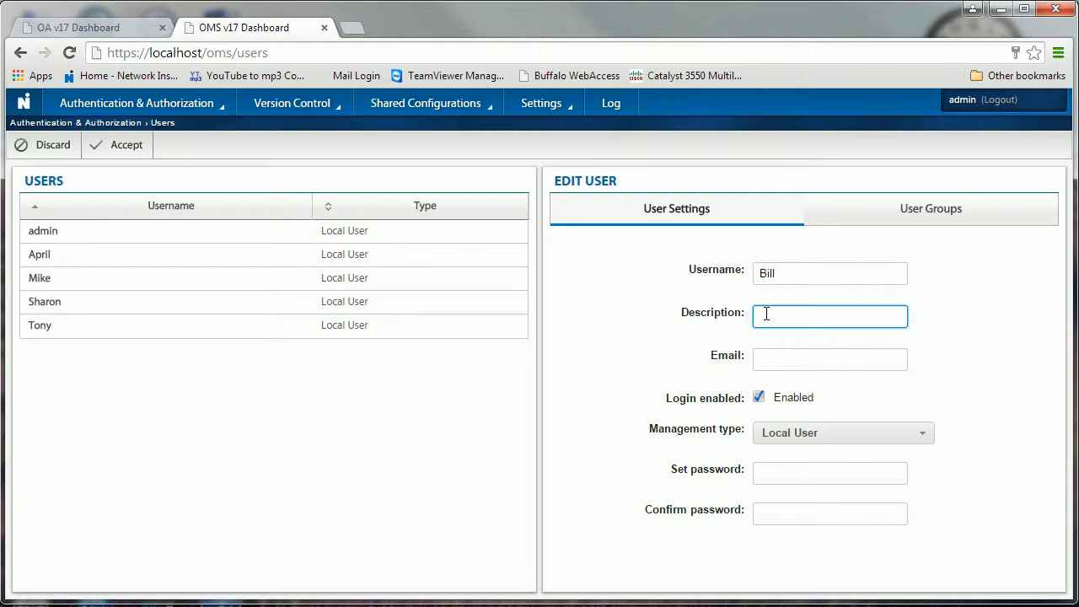
pyautogui.write('Technical Support')
pyautogui.moveTo(772, 363)
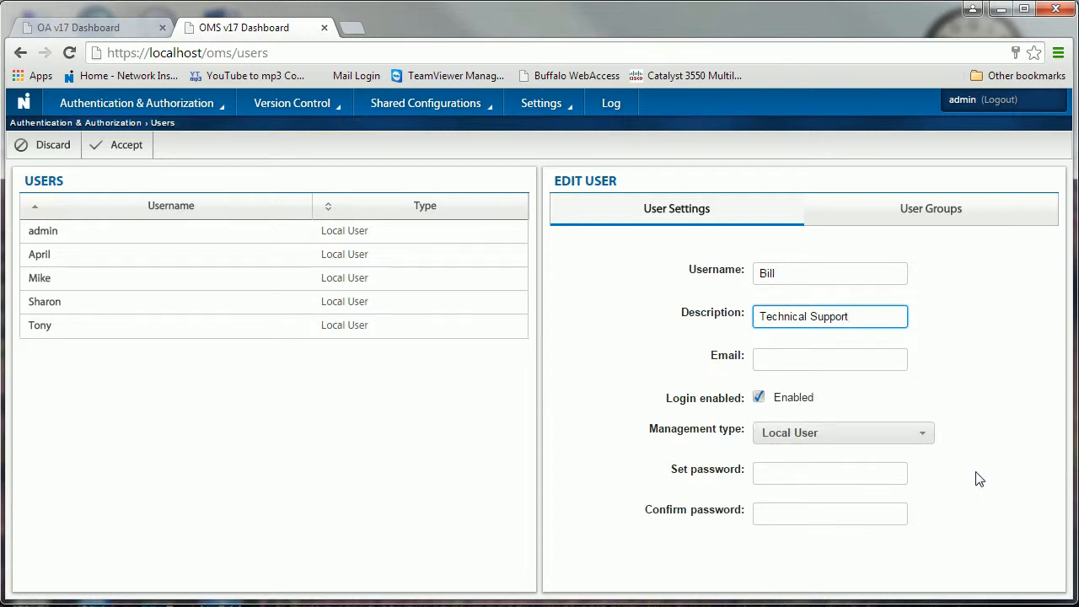
pyautogui.moveTo(772, 474)
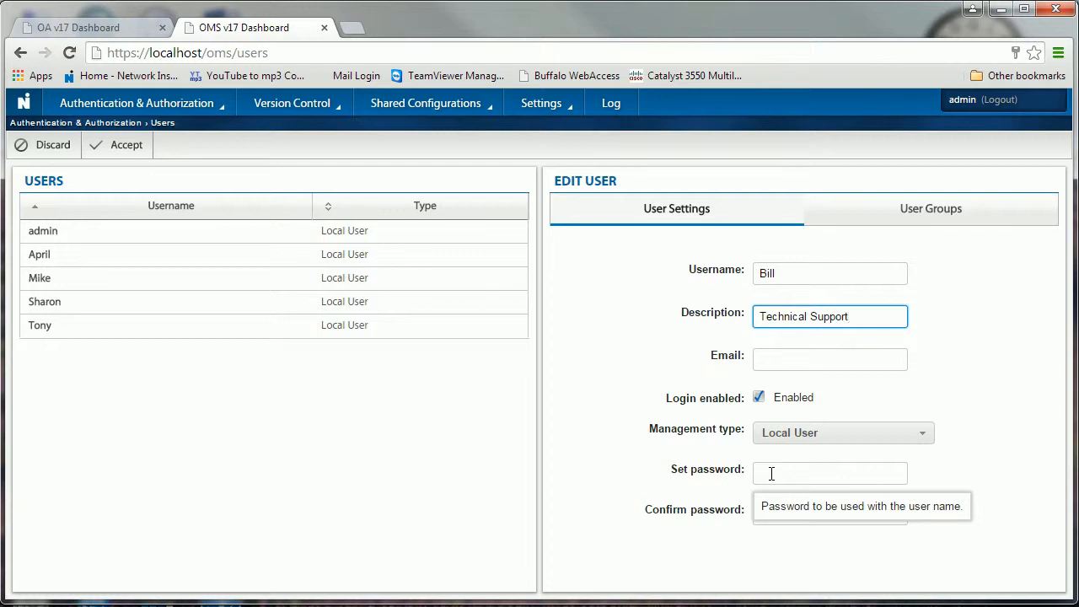
pyautogui.click(915, 218)
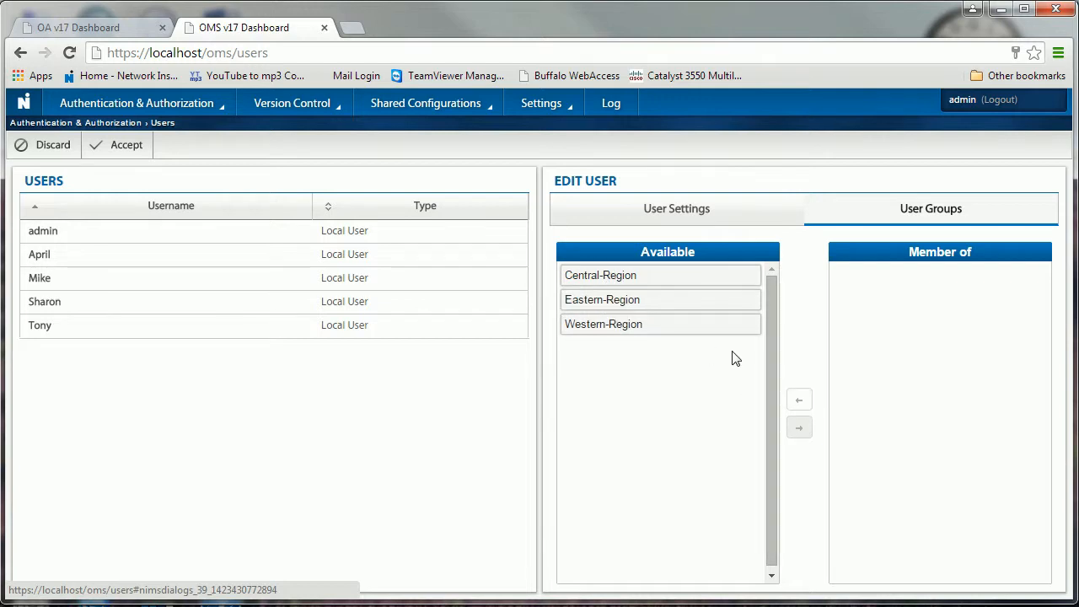
# Step: Add Central-Region to the draft's groups and attempt to save, hitting the missing-password error
pyautogui.click(659, 281)
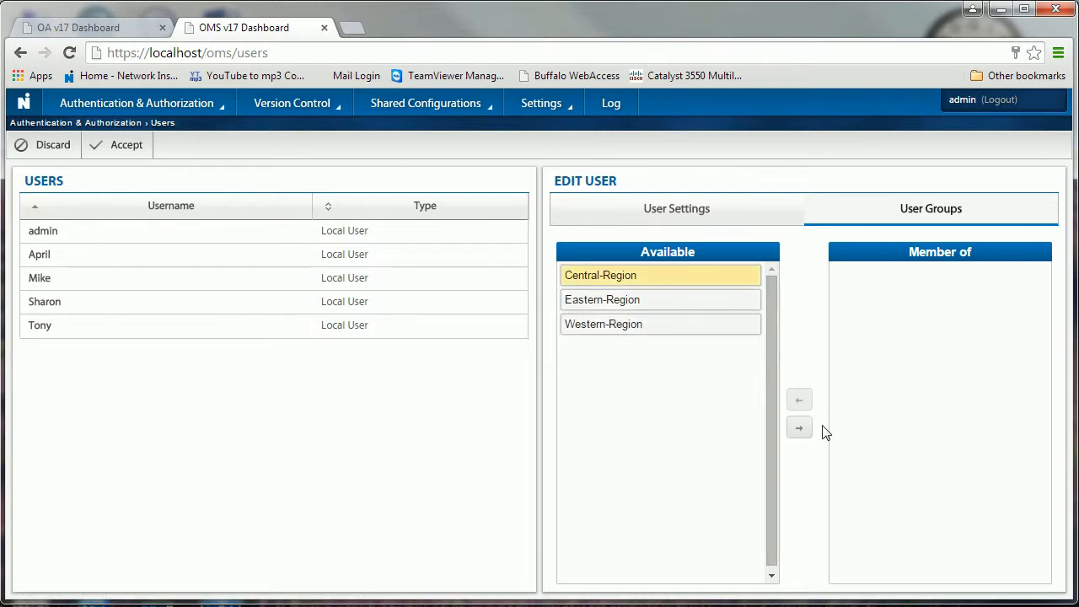
pyautogui.click(799, 427)
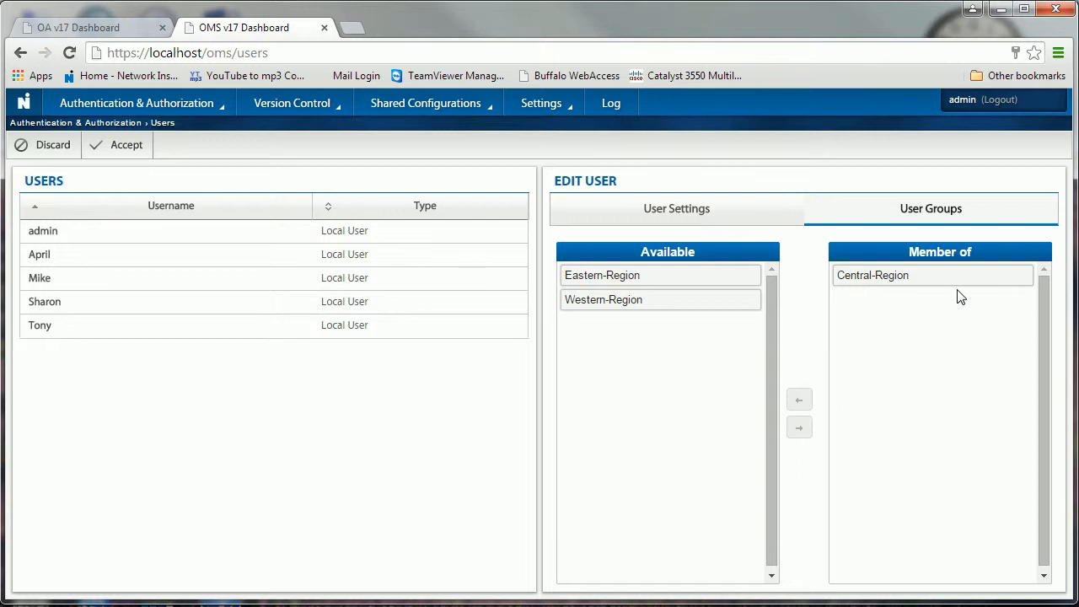
pyautogui.click(123, 150)
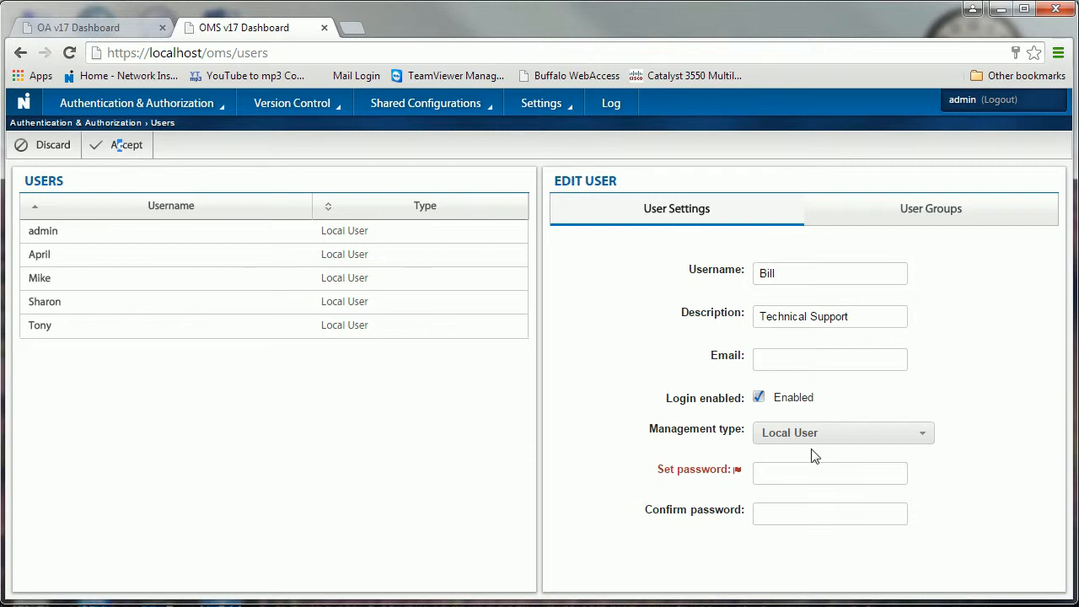
pyautogui.click(776, 472)
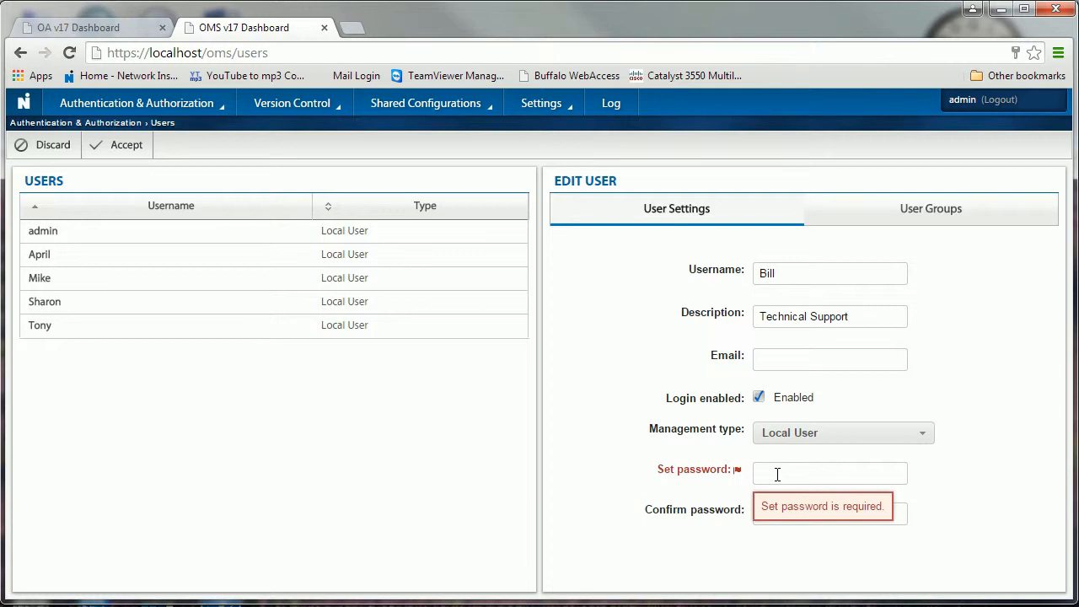
# Step: Abandon the unsaved draft and return to Authentication & Authorization > Users
pyautogui.press('BackSpace')
pyautogui.press('BackSpace')
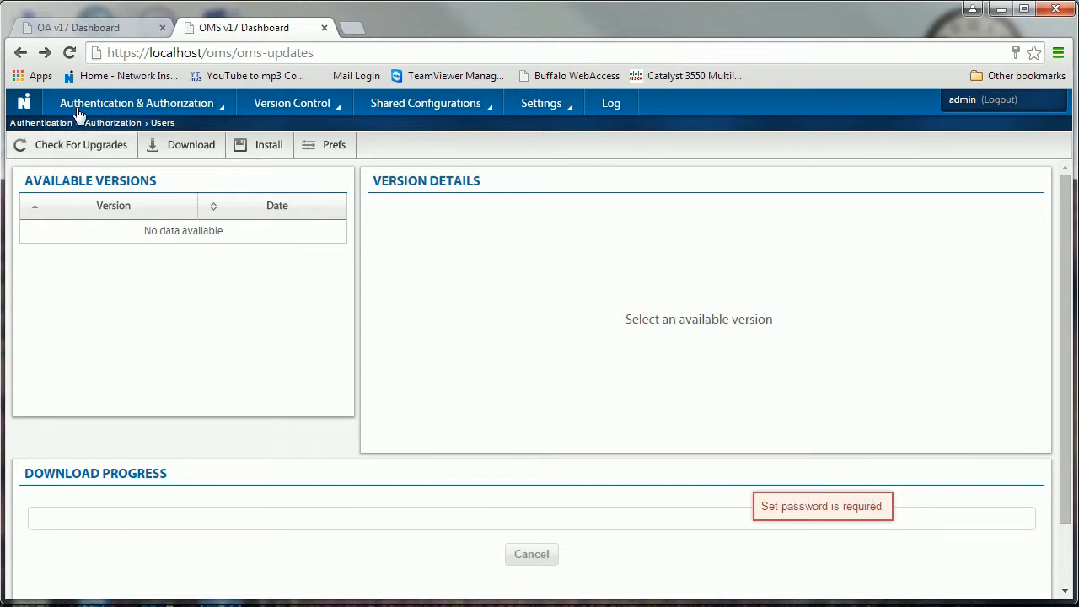
pyautogui.click(106, 103)
pyautogui.click(89, 187)
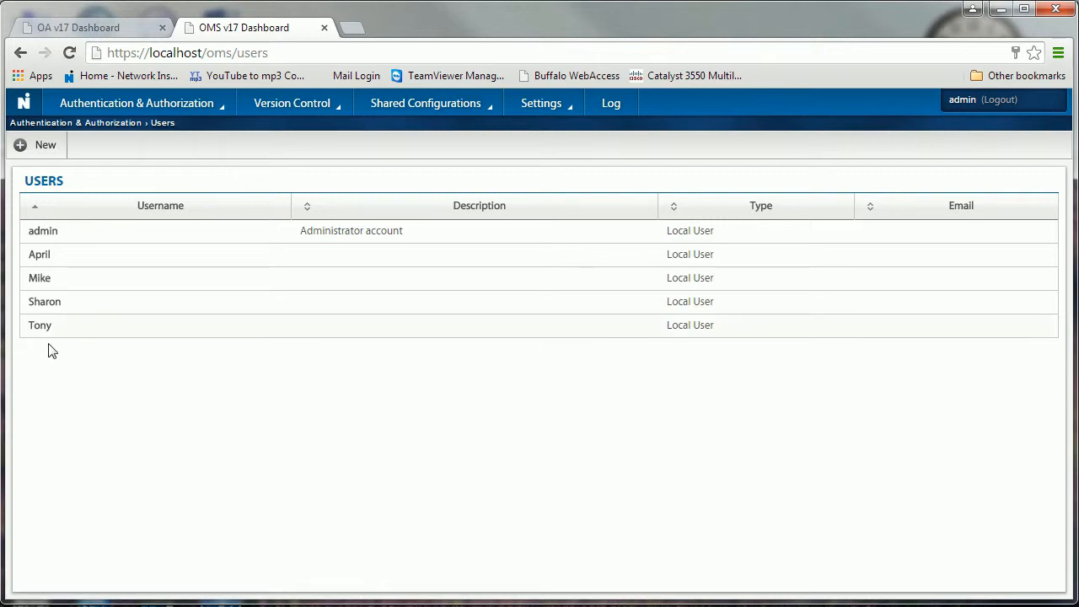
# Step: Start a new user with a username, description 'Tech Support' and a password
pyautogui.click(43, 148)
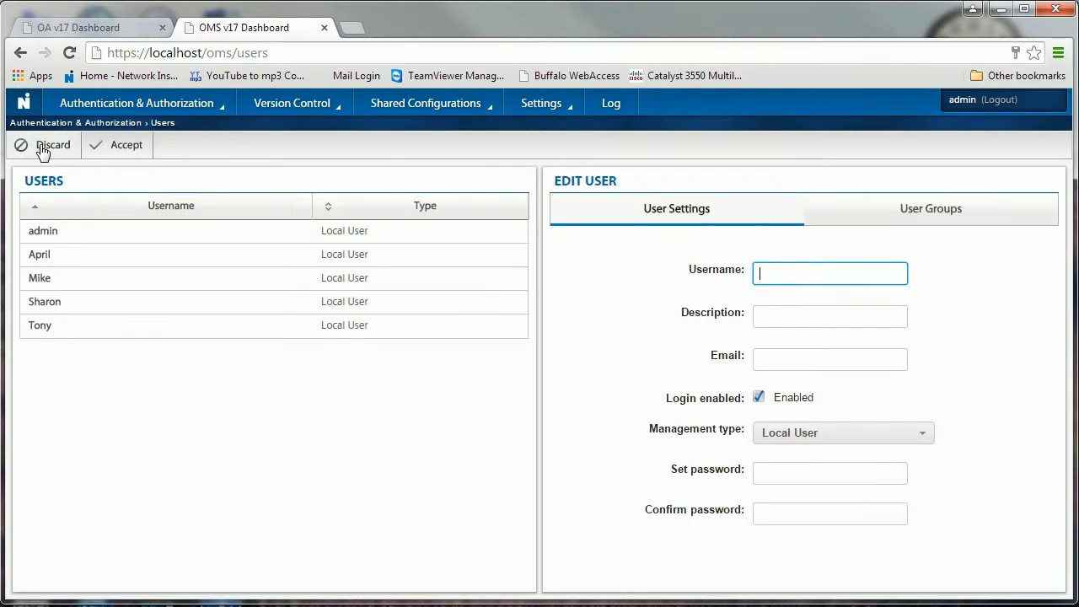
pyautogui.click(767, 271)
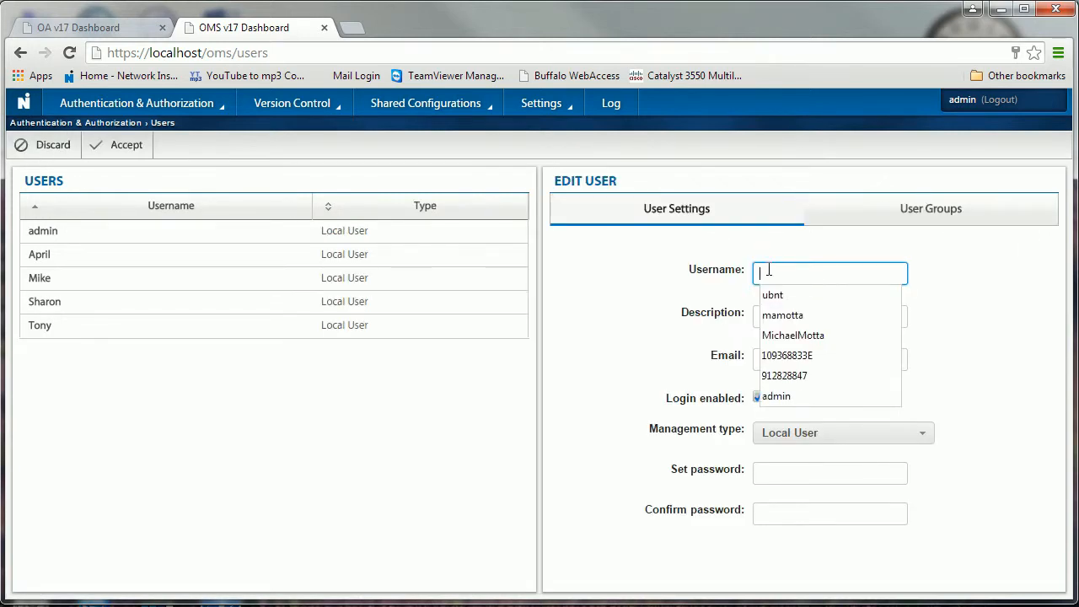
pyautogui.write('Bill')
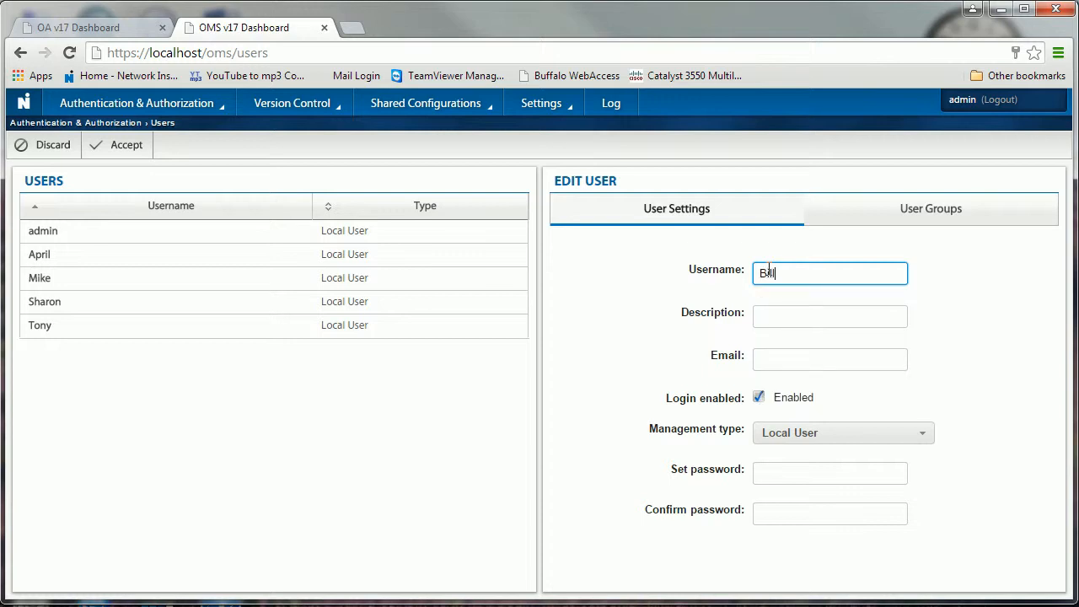
pyautogui.press('Tab')
pyautogui.write('Tech Support')
pyautogui.click(792, 476)
pyautogui.write('test')
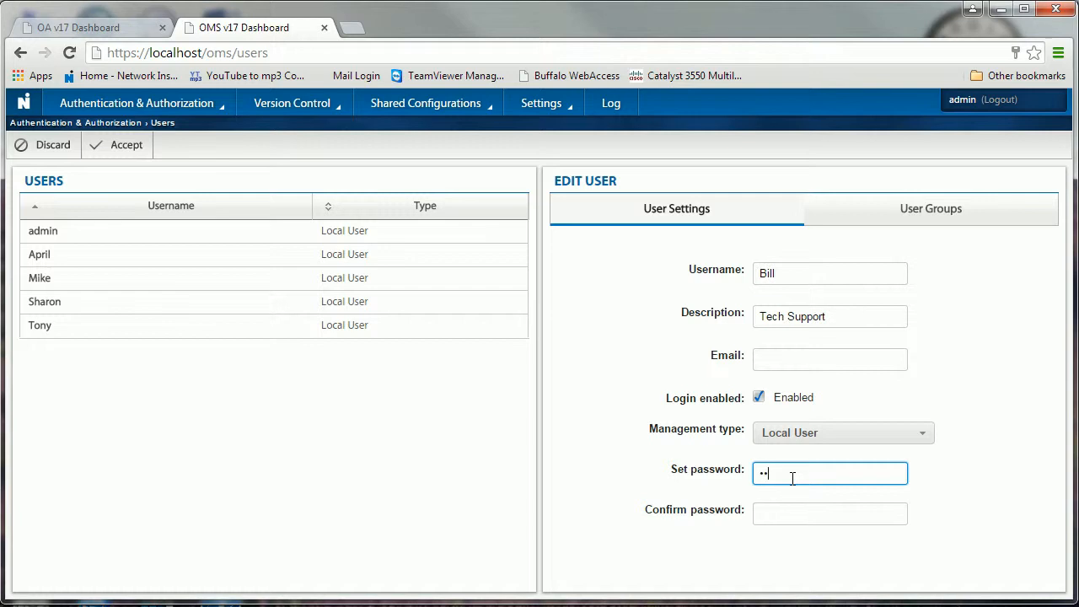
pyautogui.write('••••')
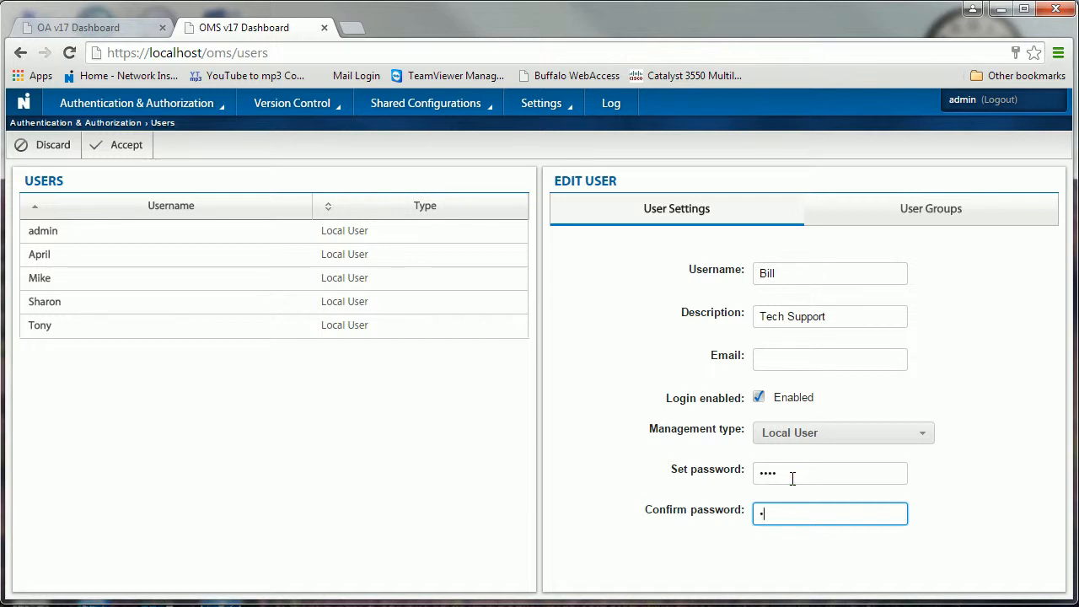
# Step: Make the new user a member of Central-Region and save it
pyautogui.click(905, 209)
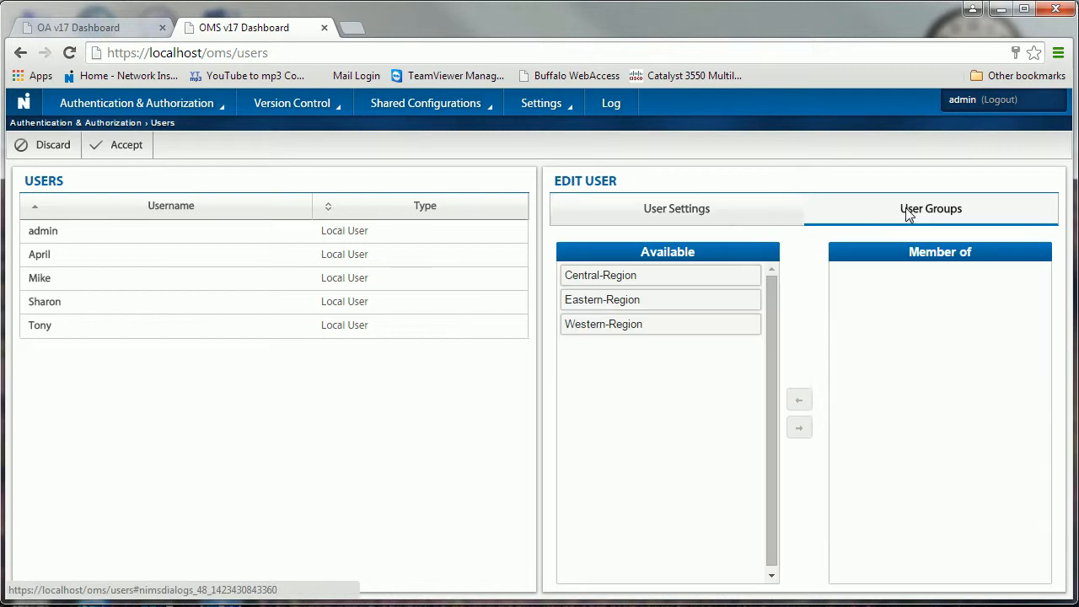
pyautogui.click(621, 278)
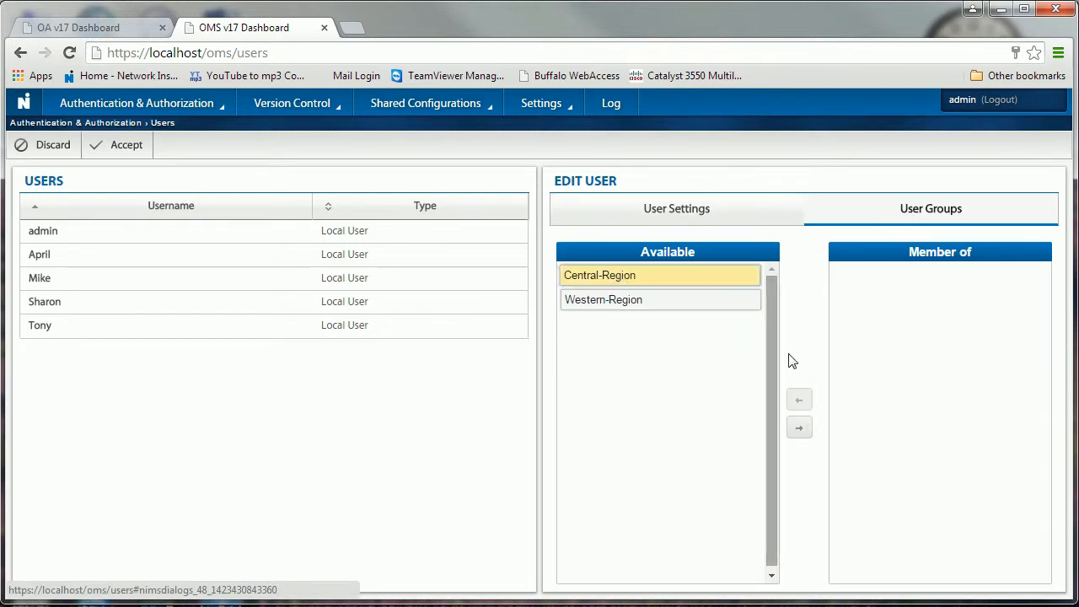
pyautogui.click(799, 427)
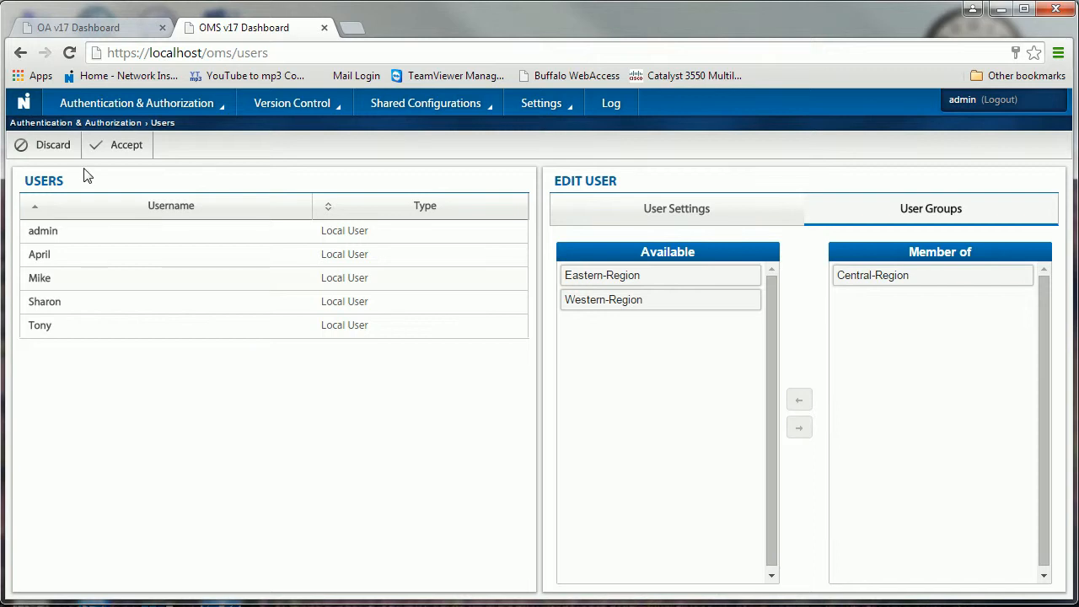
pyautogui.click(128, 150)
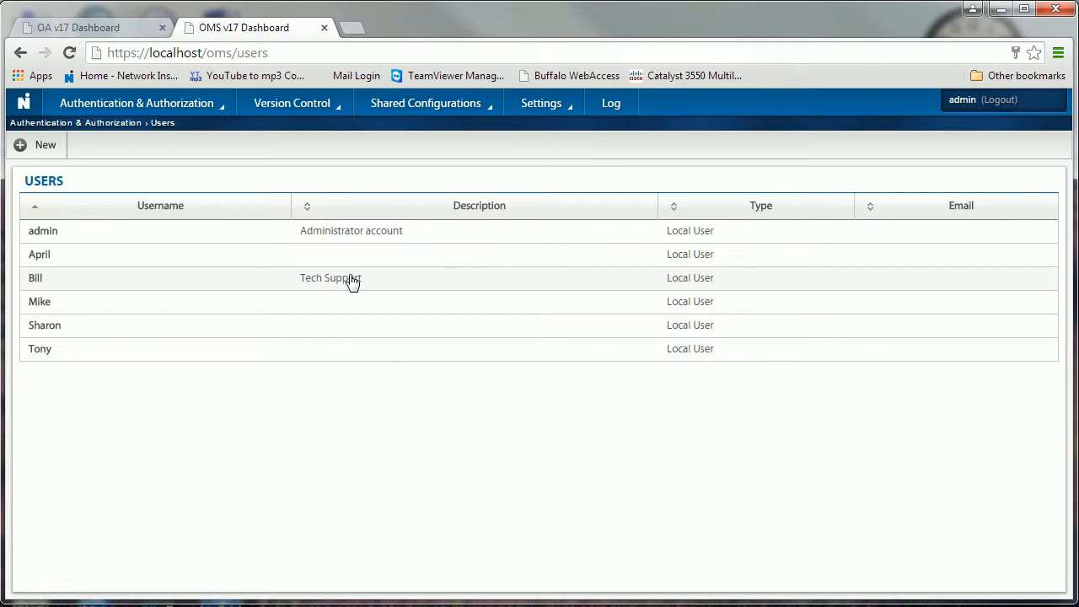
# Step: View the User Groups page, then the Asset Groups page listing Engineering, Help-Desk, IT and Support
pyautogui.click(156, 109)
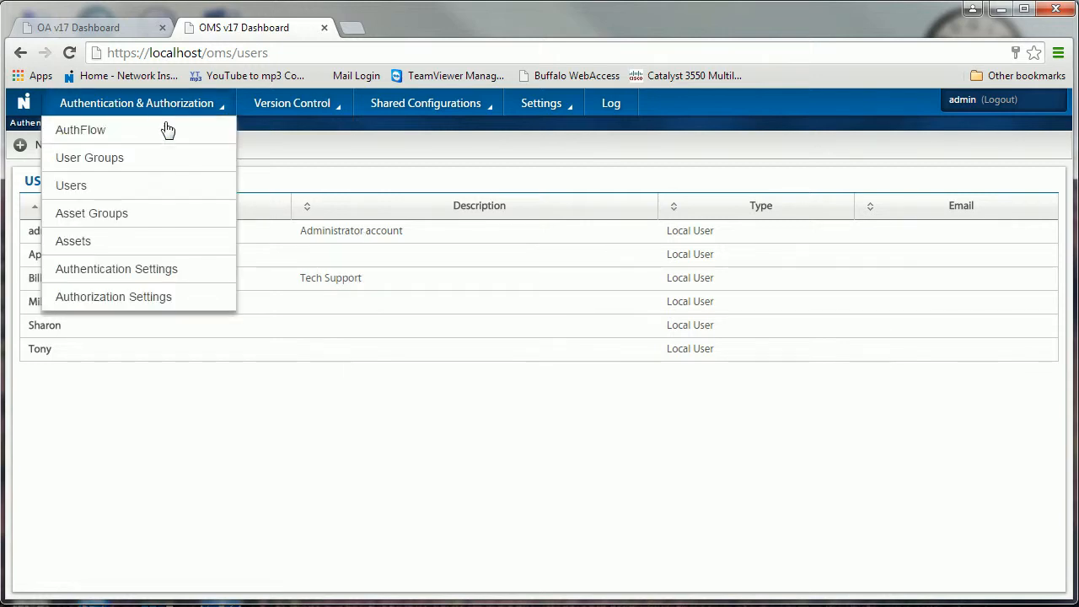
pyautogui.click(116, 160)
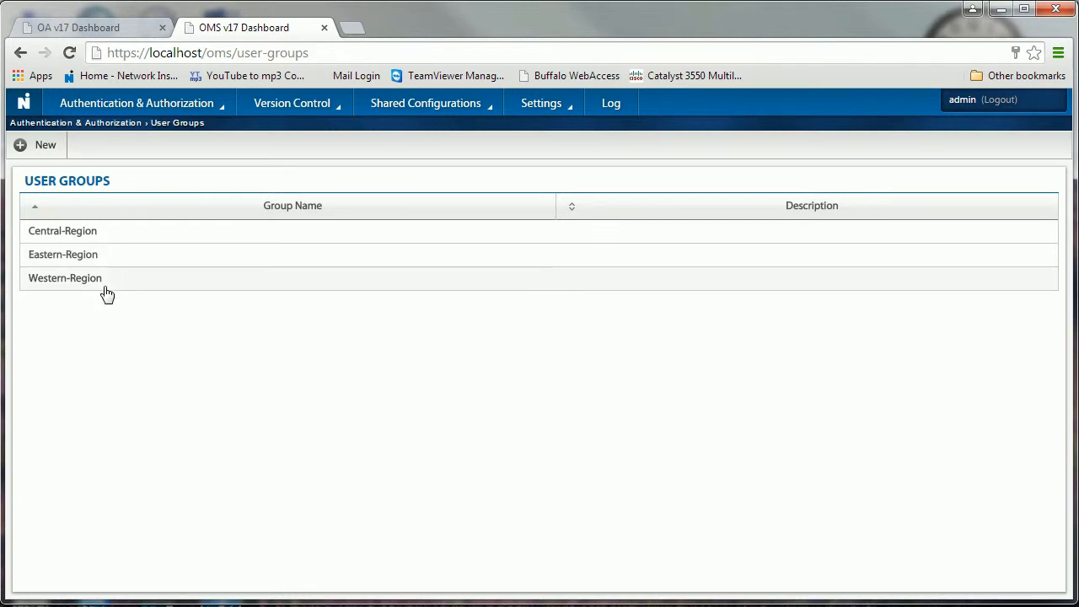
pyautogui.click(156, 104)
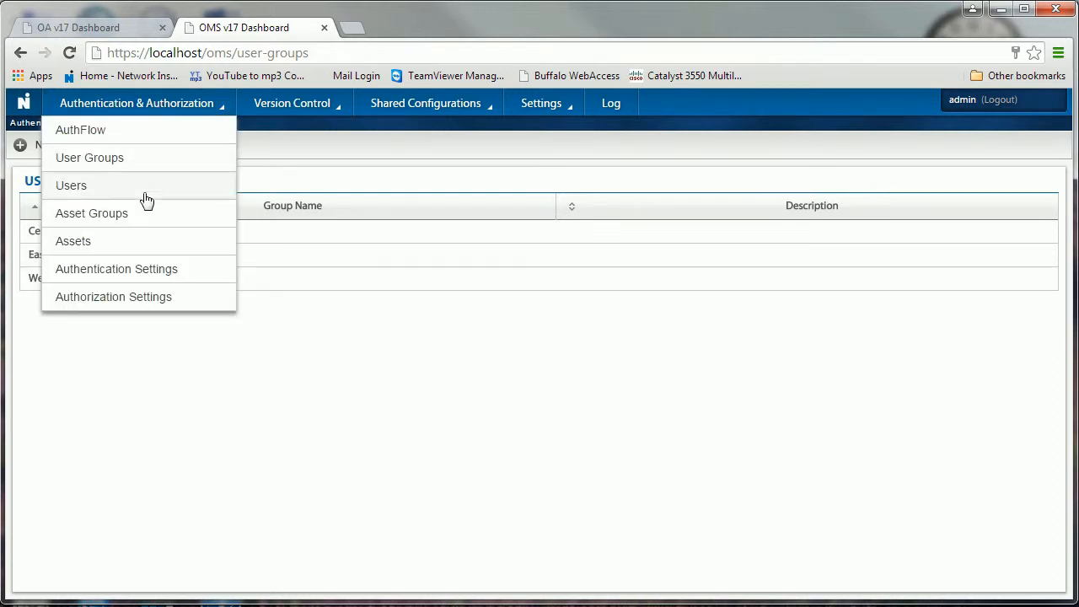
pyautogui.click(128, 220)
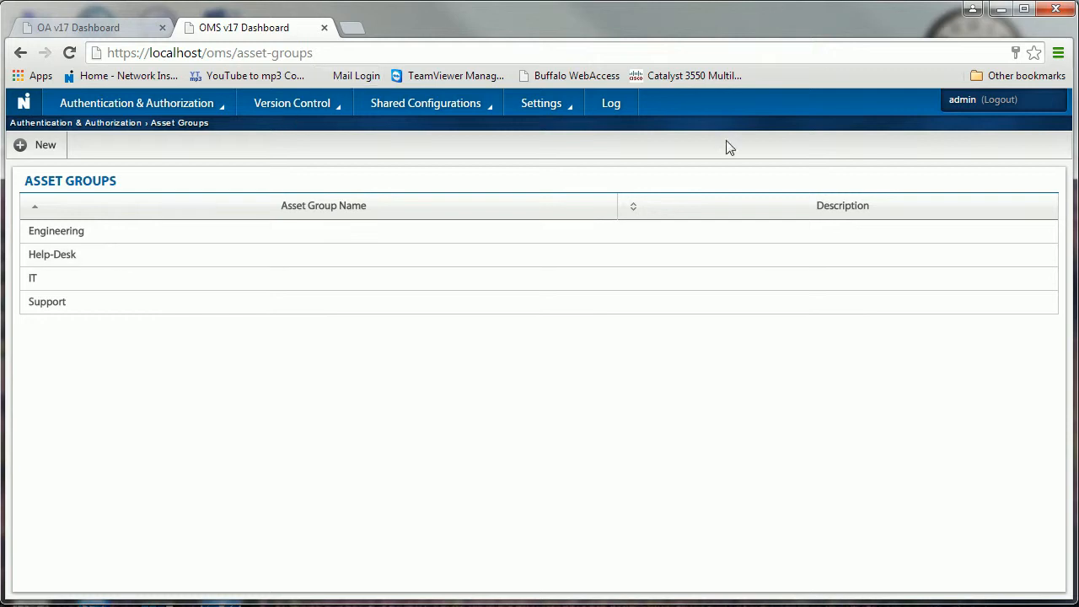
# Step: View the Assets page with the GigaStor assets, then the AuthFlow mapping page
pyautogui.click(168, 118)
pyautogui.click(109, 247)
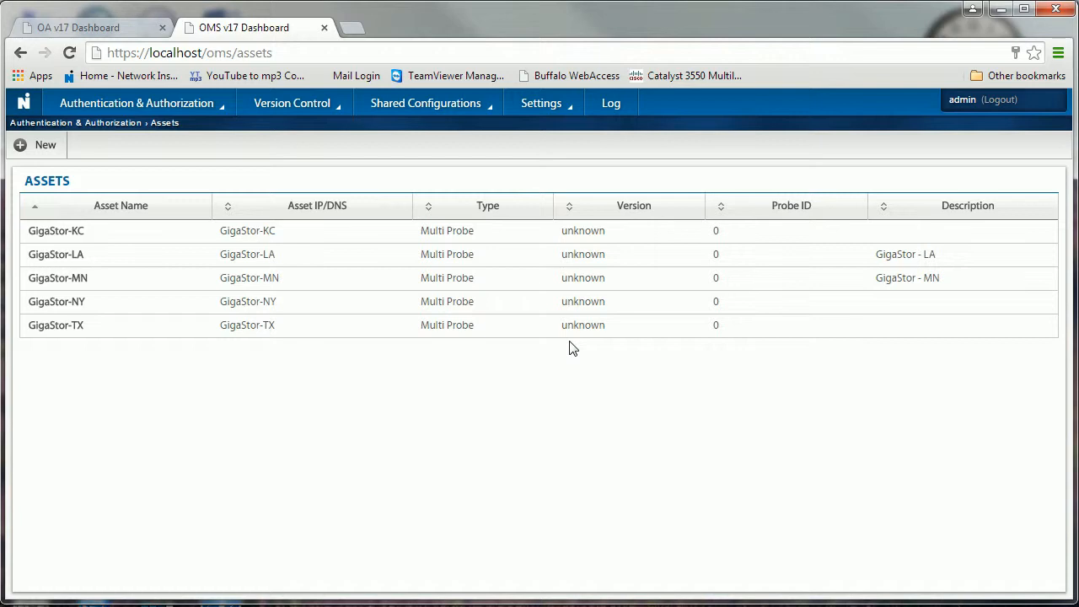
pyautogui.click(223, 112)
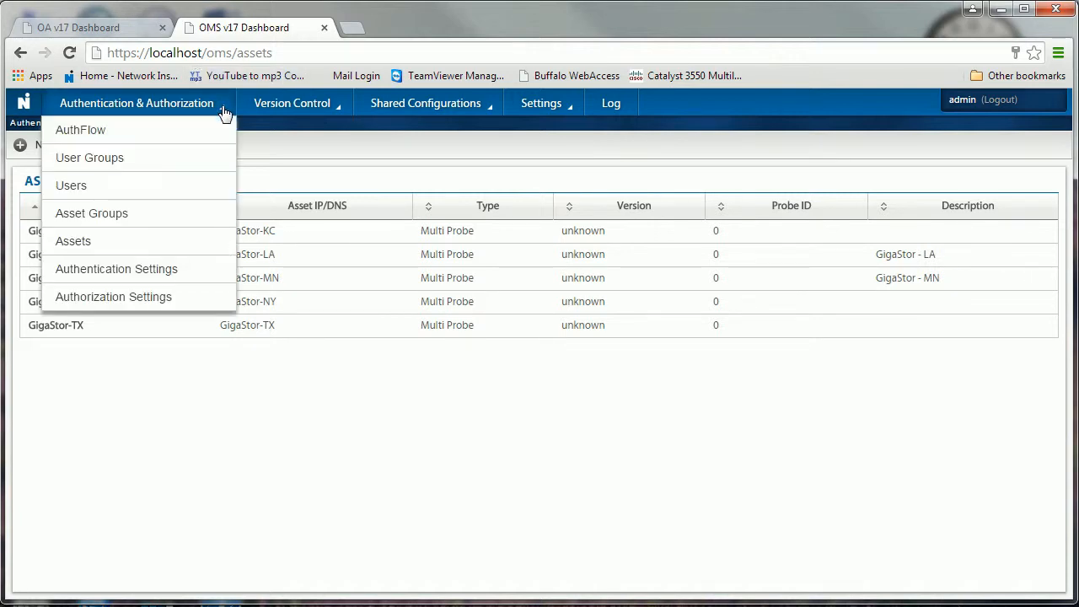
pyautogui.click(84, 140)
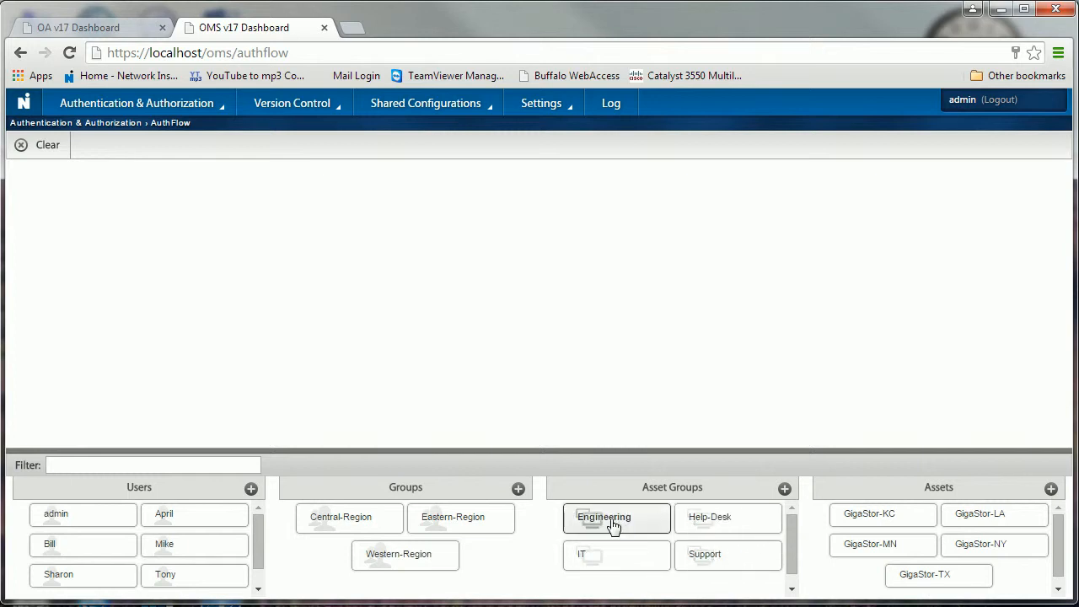
# Step: On the AuthFlow canvas, trace Engineering's flow, then Eastern-Region's flow through IT to GigaStor-NY
pyautogui.hotkey('ctrl', 'a')
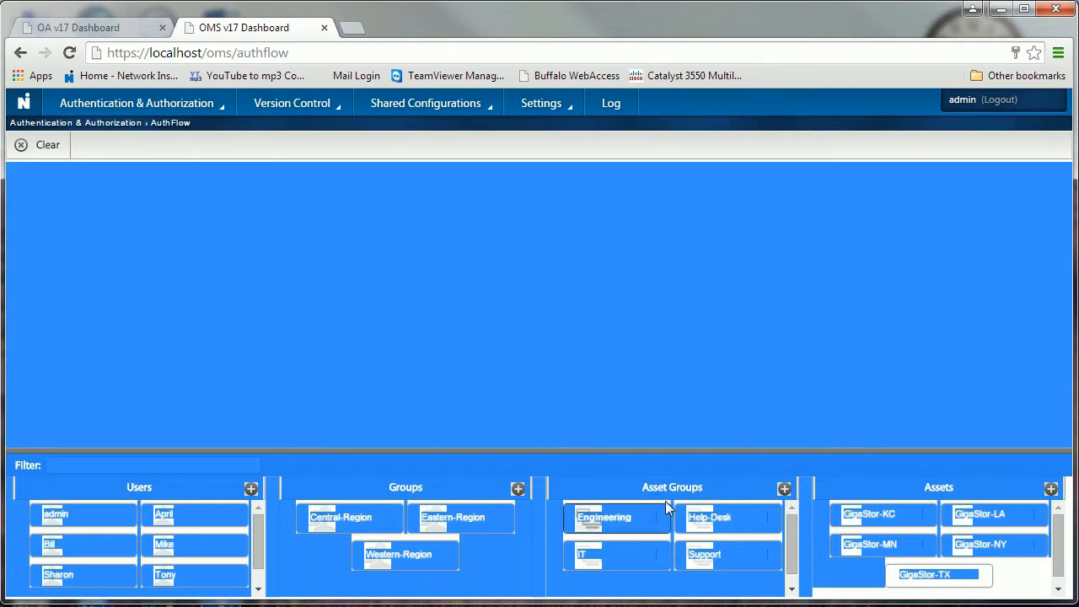
pyautogui.moveTo(609, 529); pyautogui.dragTo(479, 335)
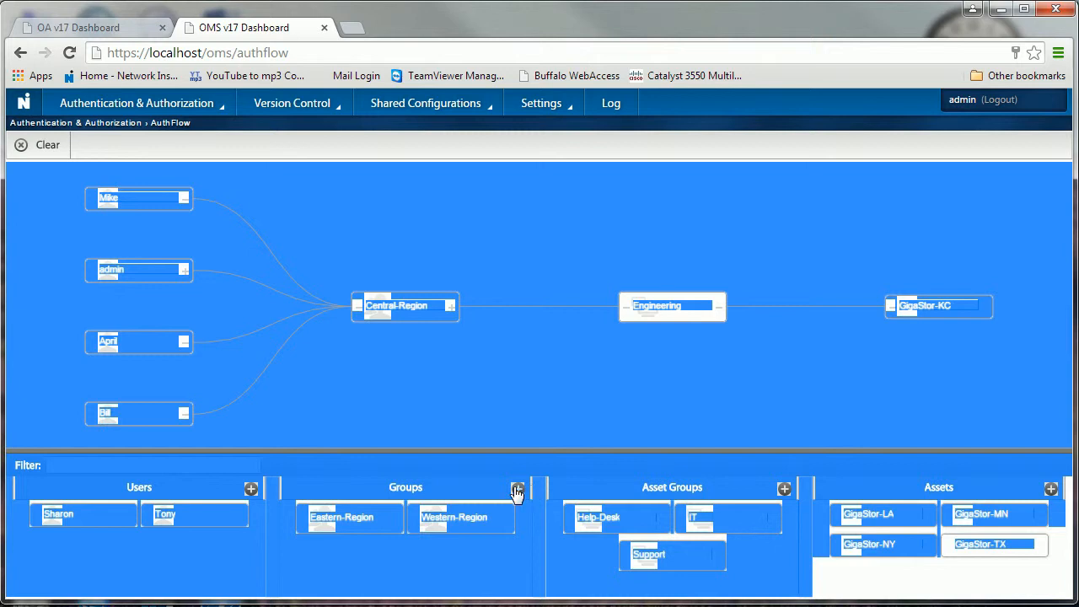
pyautogui.moveTo(362, 517); pyautogui.dragTo(423, 371)
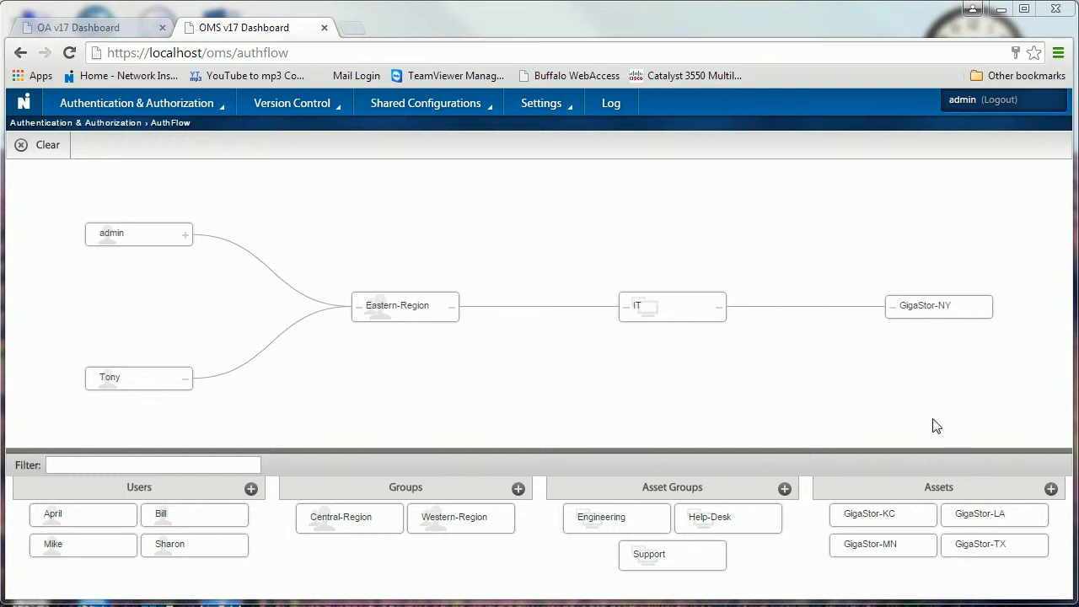
# Step: Trace Central-Region's flow, then a user's access through Western-Region and Support to GigaStor-LA
pyautogui.moveTo(355, 525); pyautogui.dragTo(416, 378)
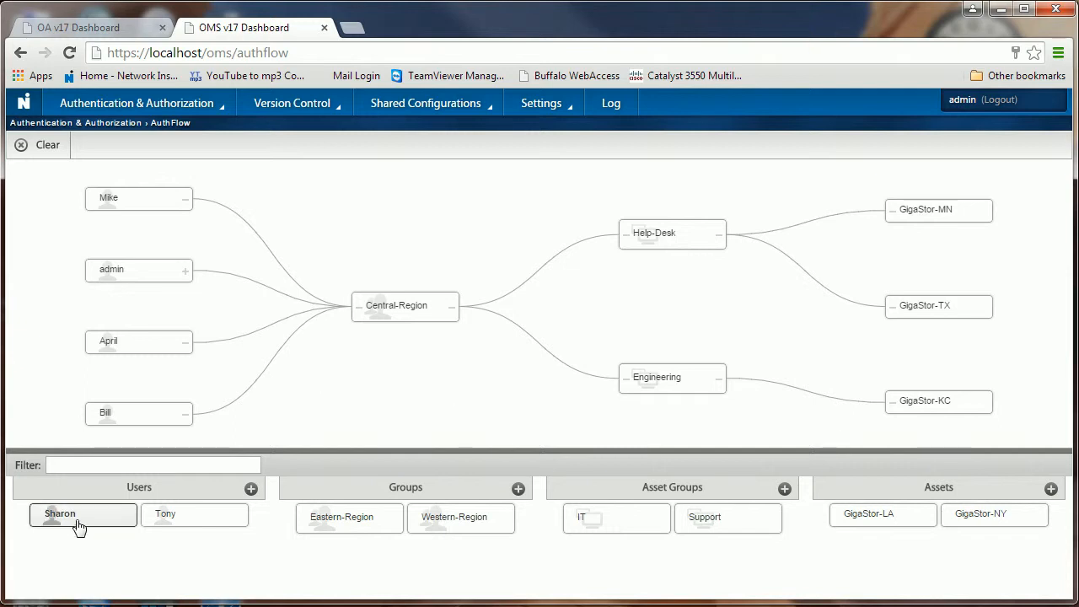
pyautogui.moveTo(76, 525); pyautogui.dragTo(147, 317)
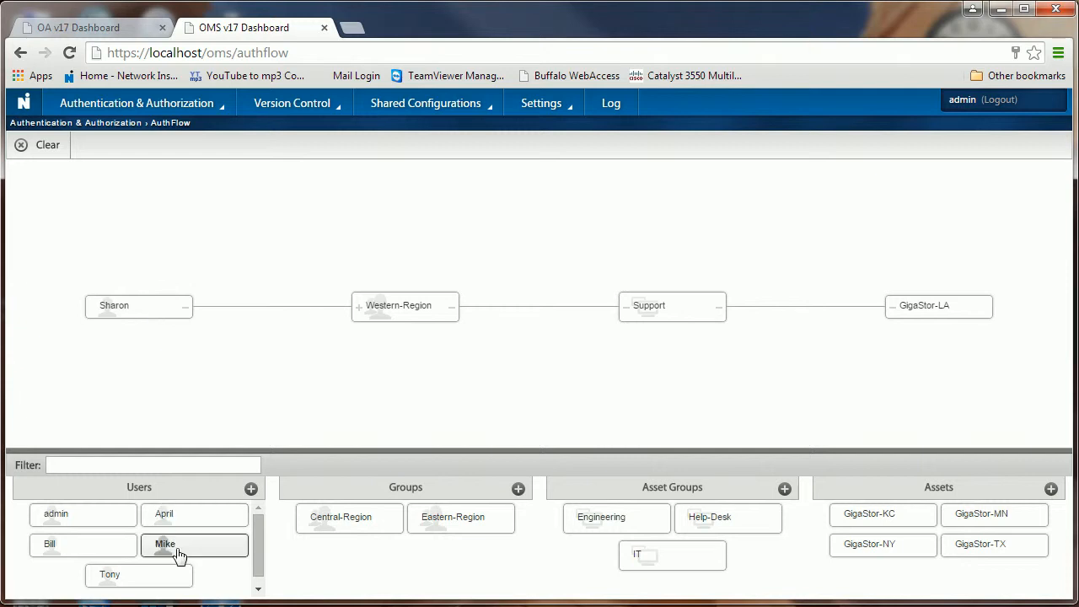
# Step: Drag Mike onto the AuthFlow canvas to trace his flow to Help-Desk, Engineering and GigaStor assets
pyautogui.moveTo(180, 554); pyautogui.dragTo(134, 383)
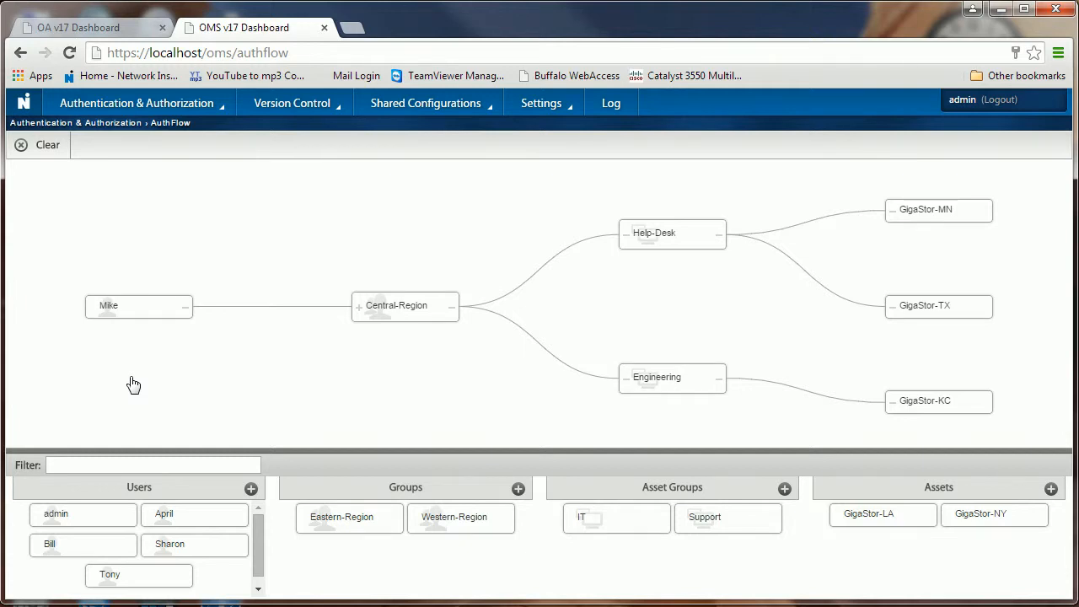
pyautogui.click(205, 109)
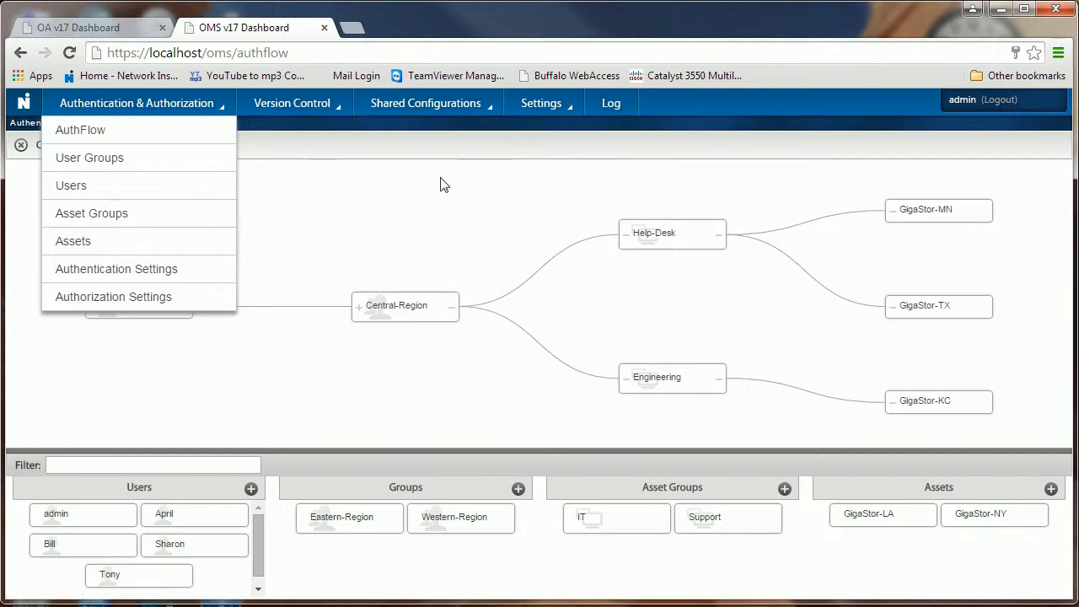
# Step: Go to Version Control > Licenses to list the five GigaStor Multi Probe assets
pyautogui.click(335, 111)
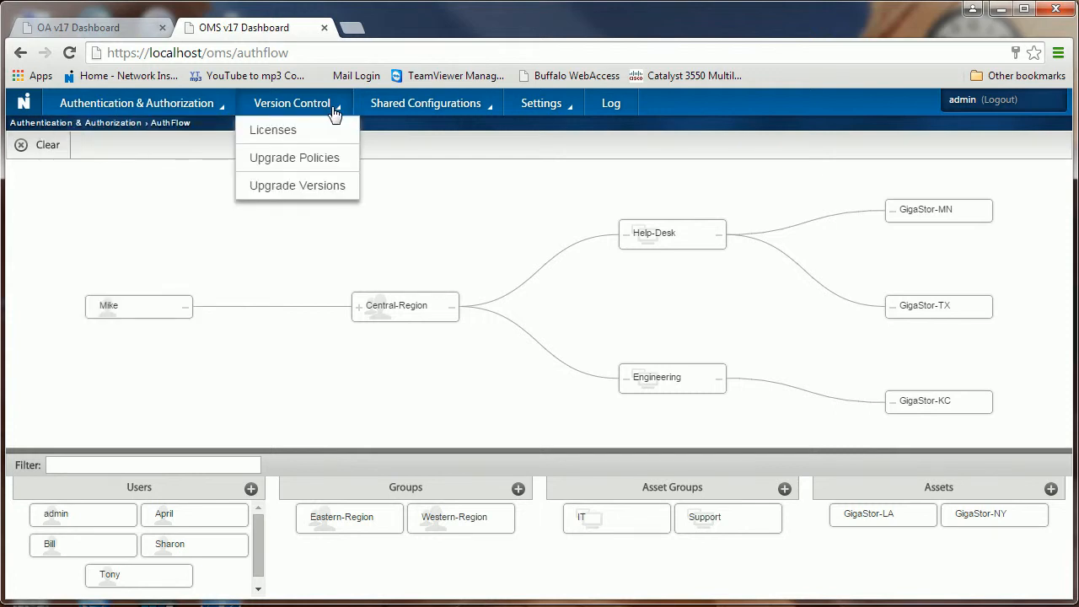
pyautogui.click(282, 140)
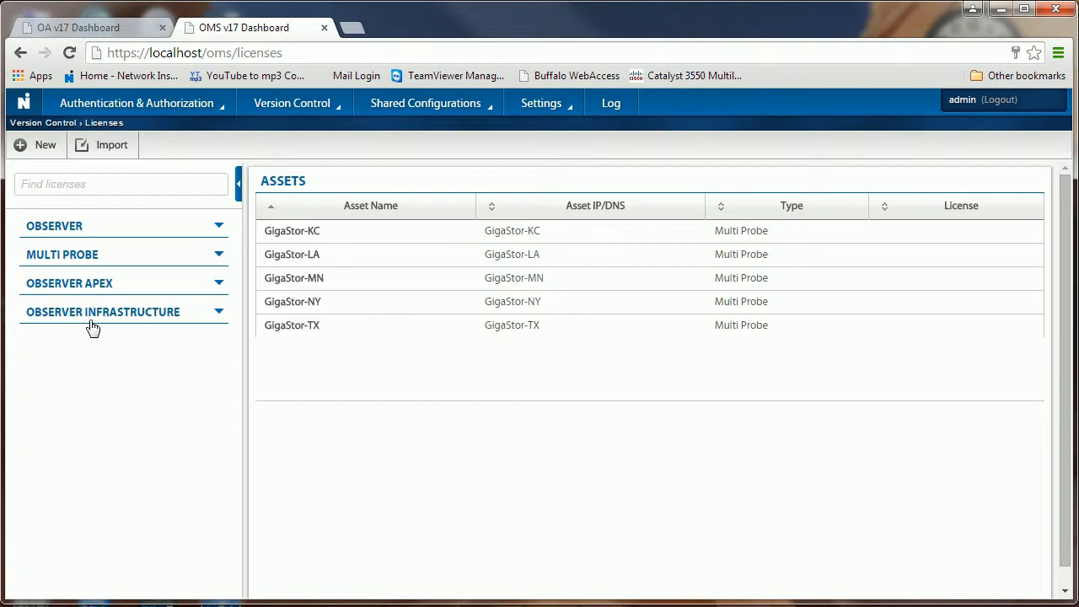
pyautogui.click(441, 109)
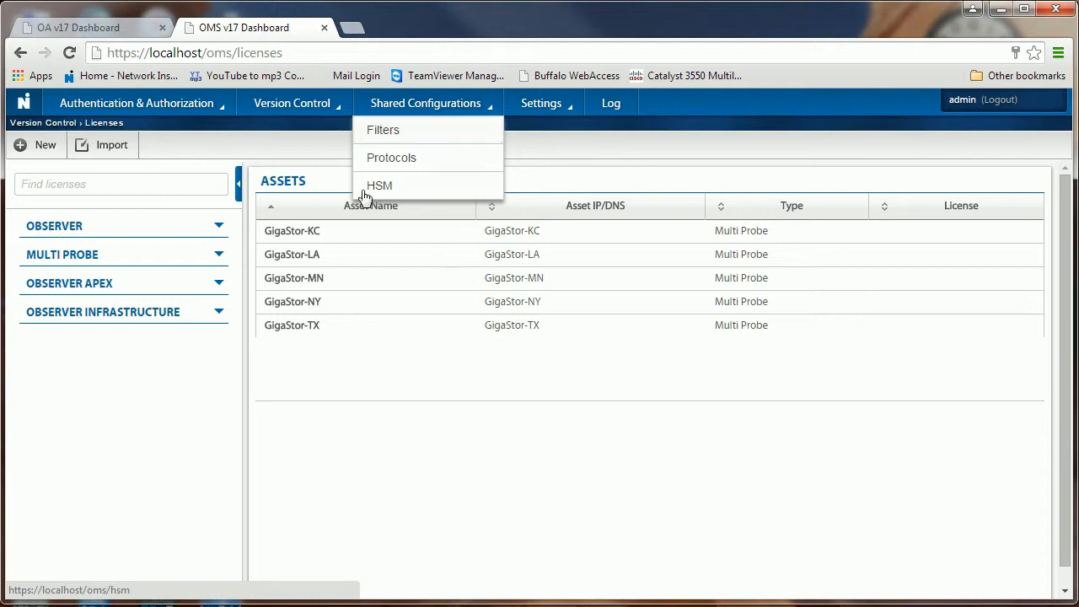
# Step: Go to Shared Configurations > Protocols and scroll the TCP definitions down and back to the top
pyautogui.click(401, 165)
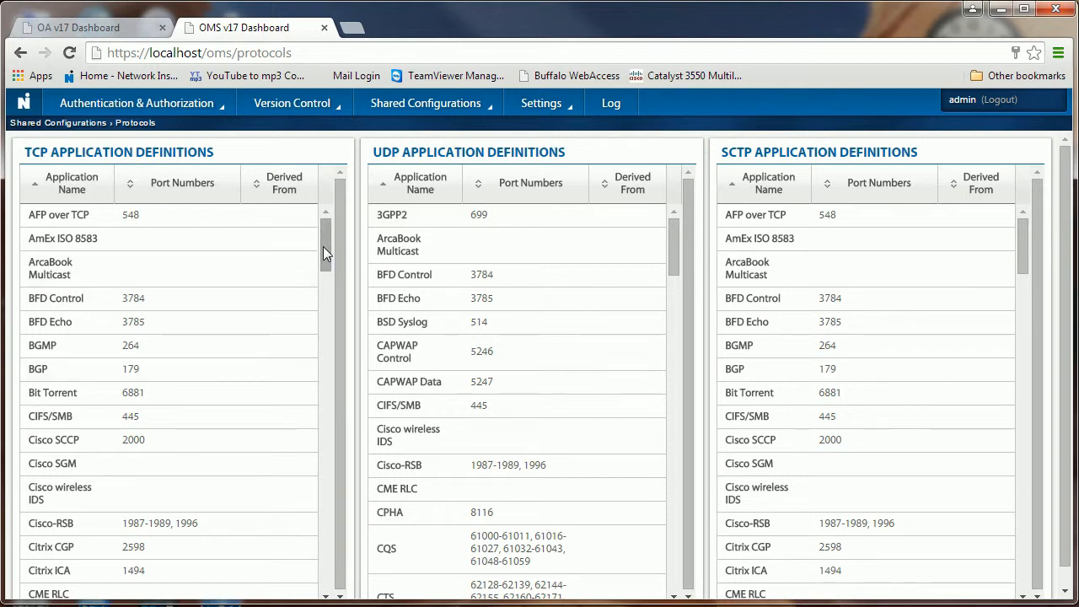
pyautogui.moveTo(323, 246); pyautogui.dragTo(326, 565)
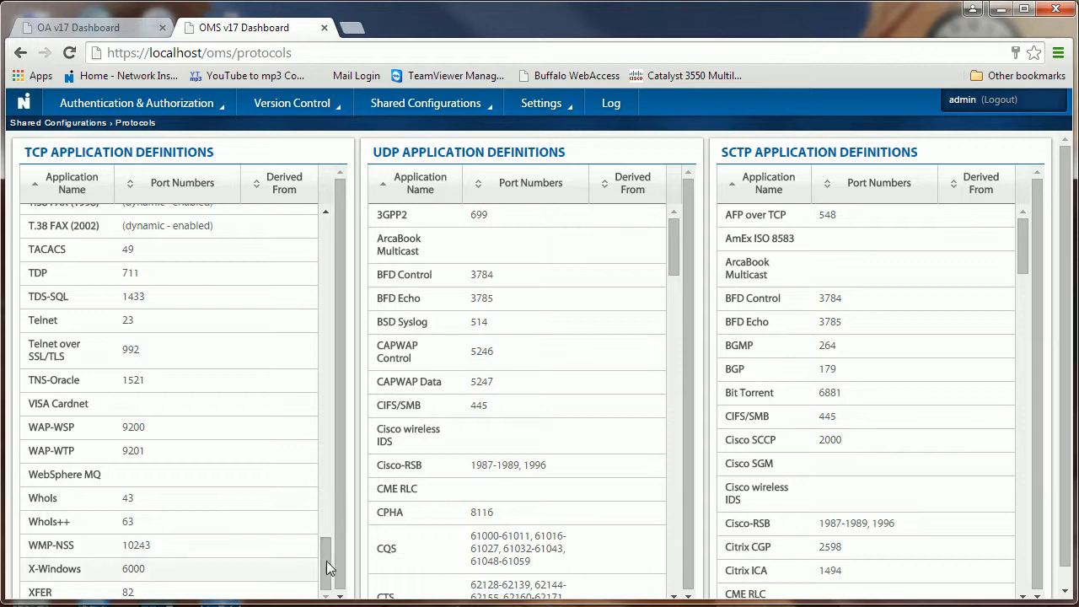
pyautogui.moveTo(329, 556); pyautogui.dragTo(322, 241)
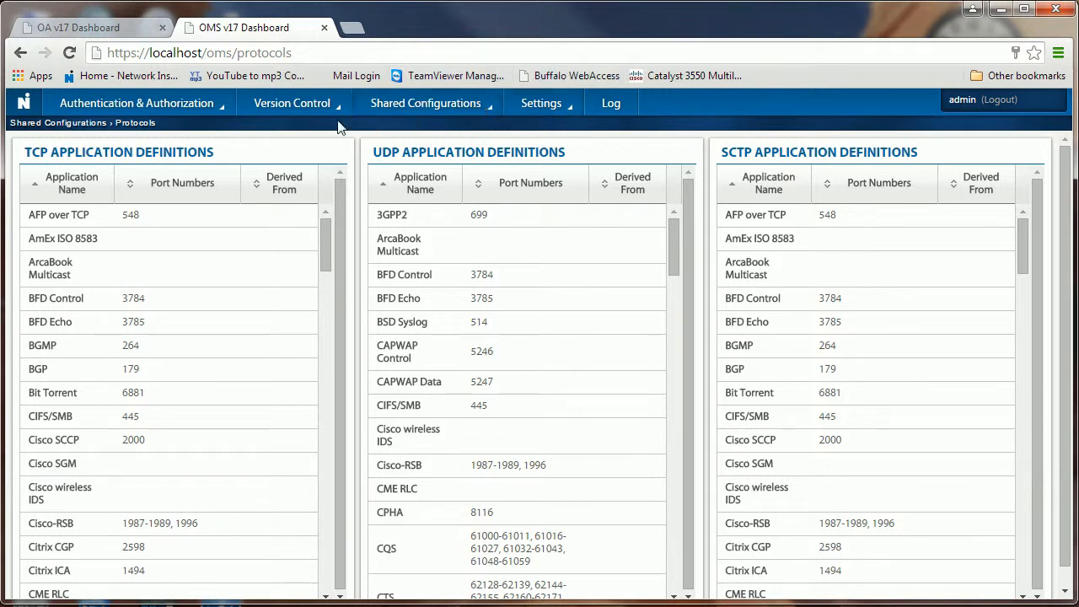
# Step: Go to Shared Configurations > HSM, showing empty Tokens and Private Keys tables
pyautogui.click(487, 109)
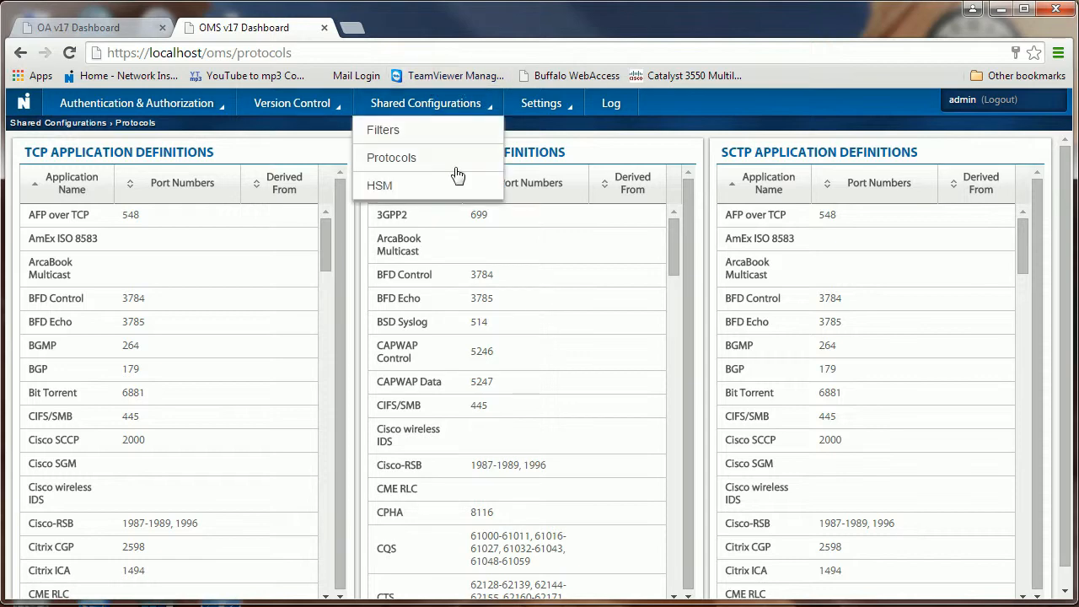
pyautogui.click(380, 187)
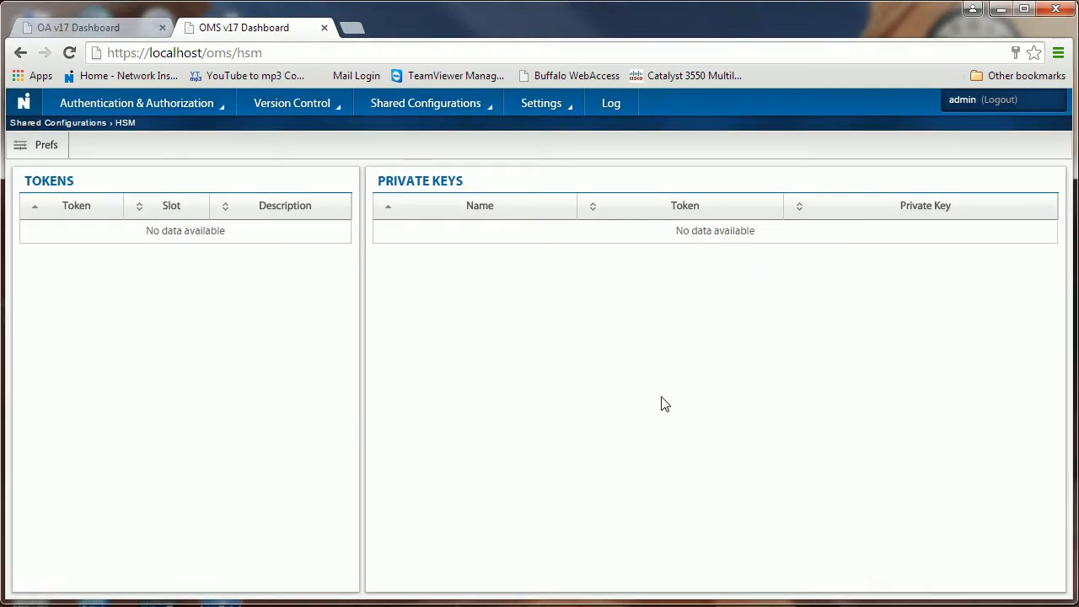